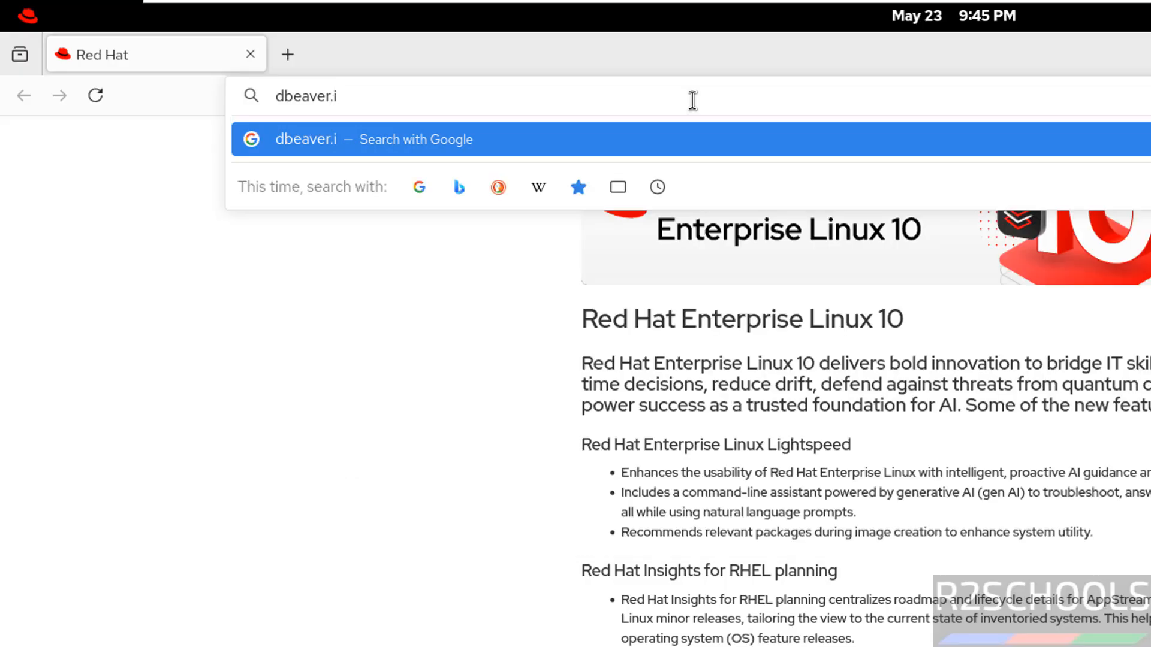
Open dbeaver.io and go to the DBeaver Community download page
key("Return")
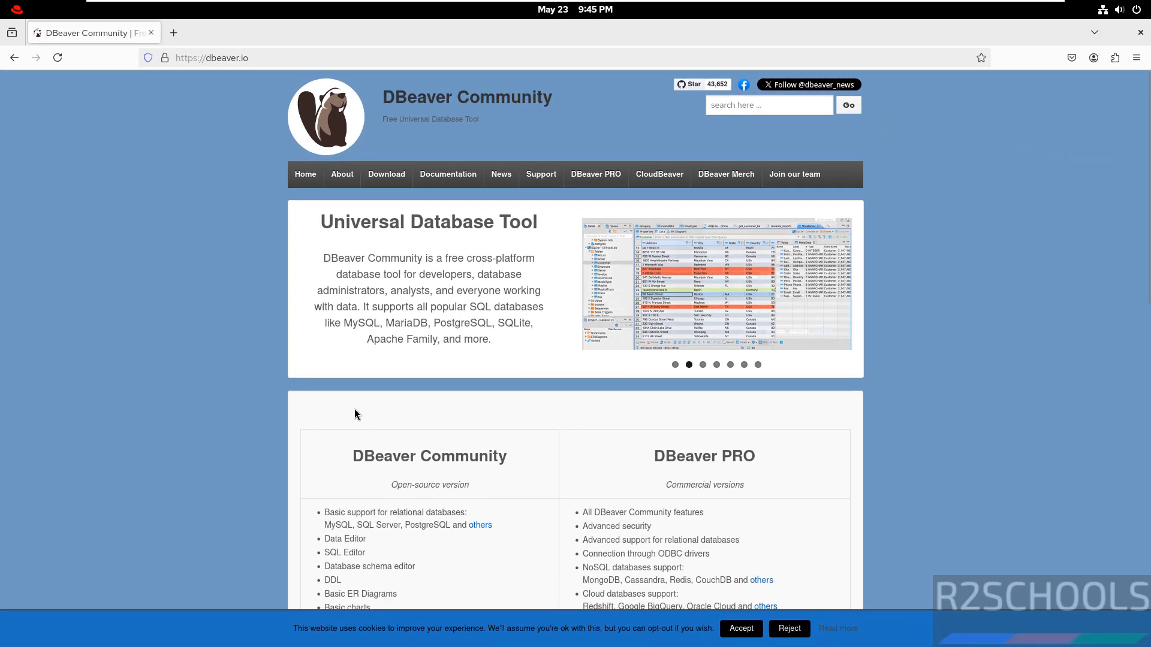
scroll(355, 409, "down", 1)
scroll(354, 409, "down", 8)
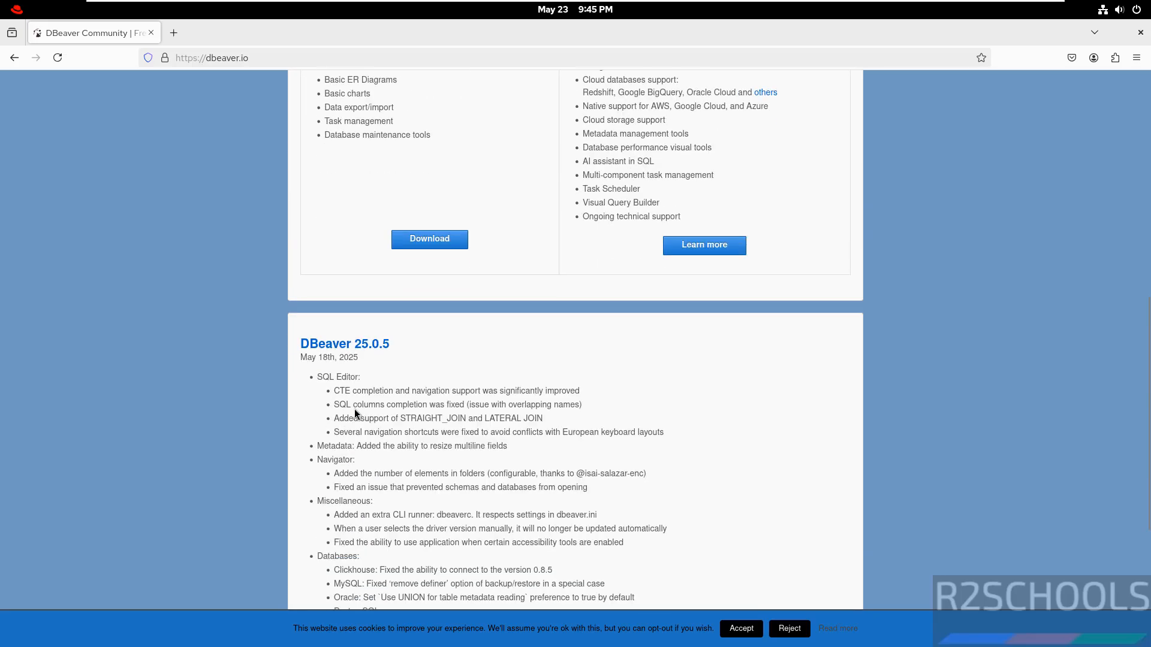
scroll(354, 409, "up", 4)
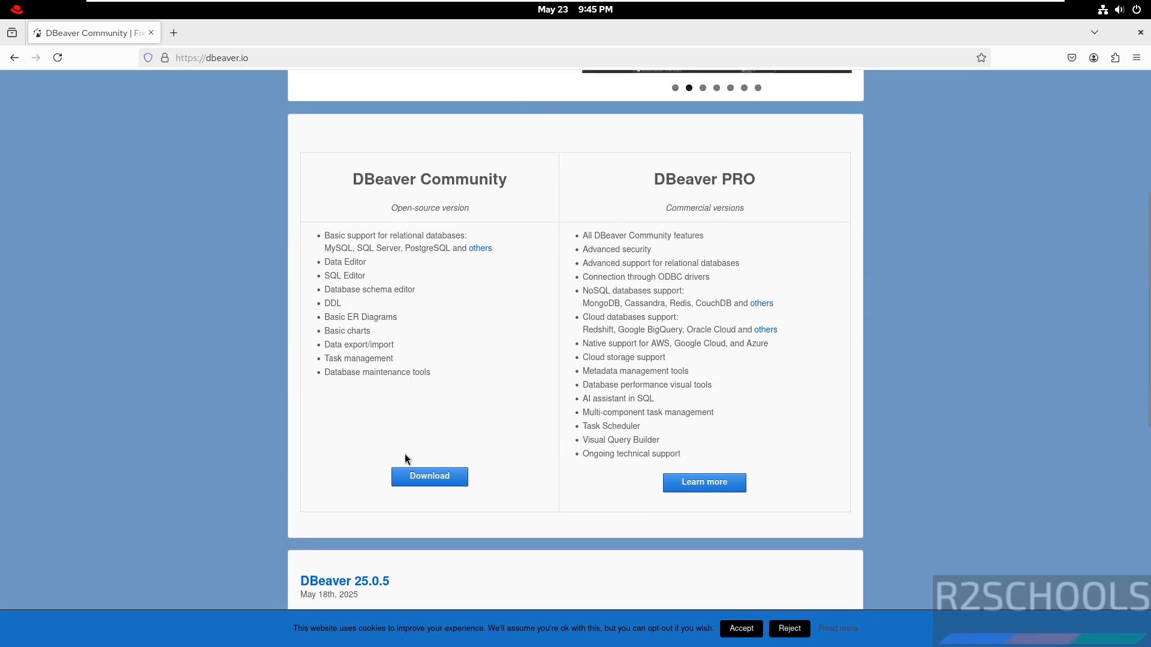
left_click(429, 476)
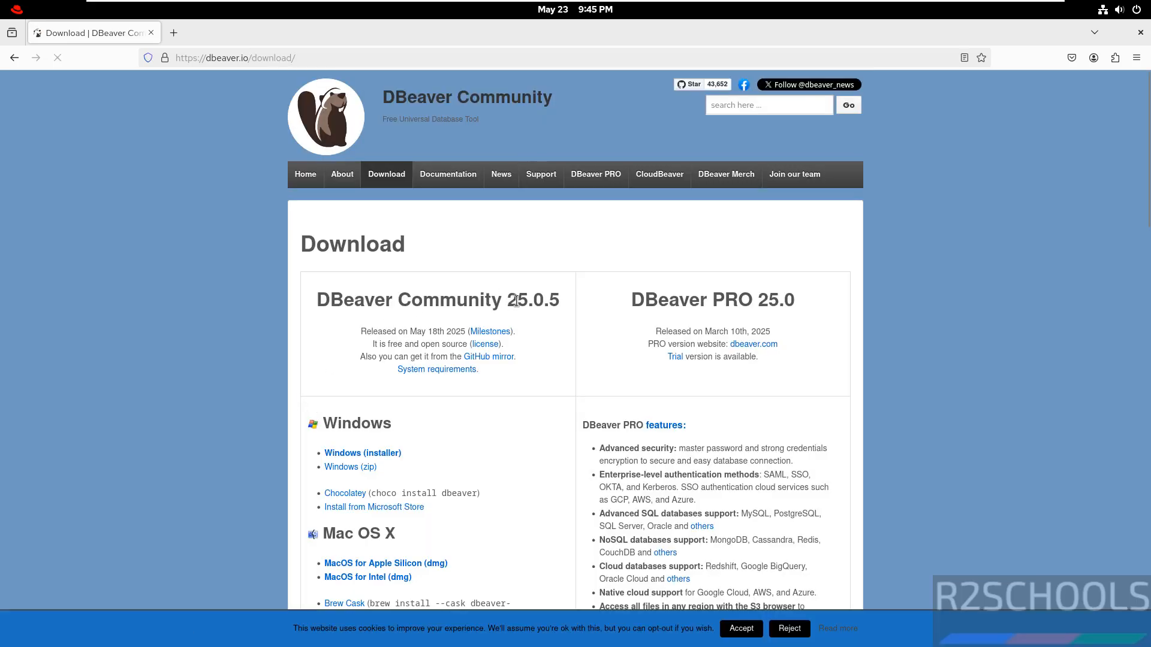
Download the Linux RPM package installer of DBeaver Community 25.0.5
left_click_drag(515, 300, 572, 304)
left_click(572, 304)
scroll(571, 304, "down", 10)
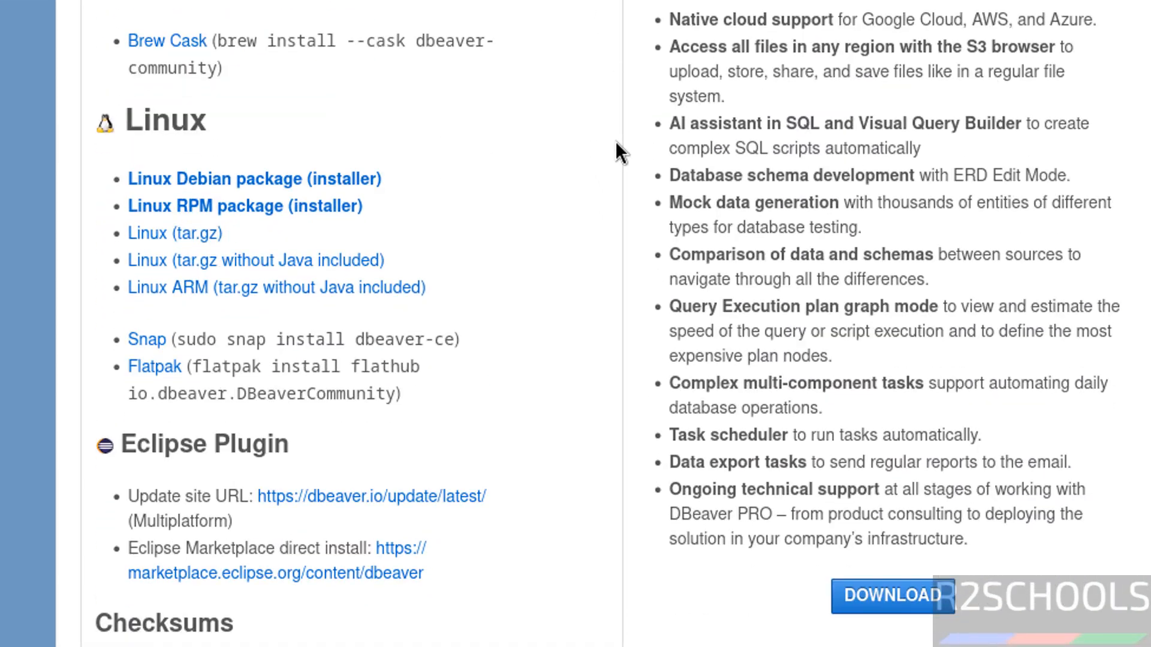
left_click(280, 41)
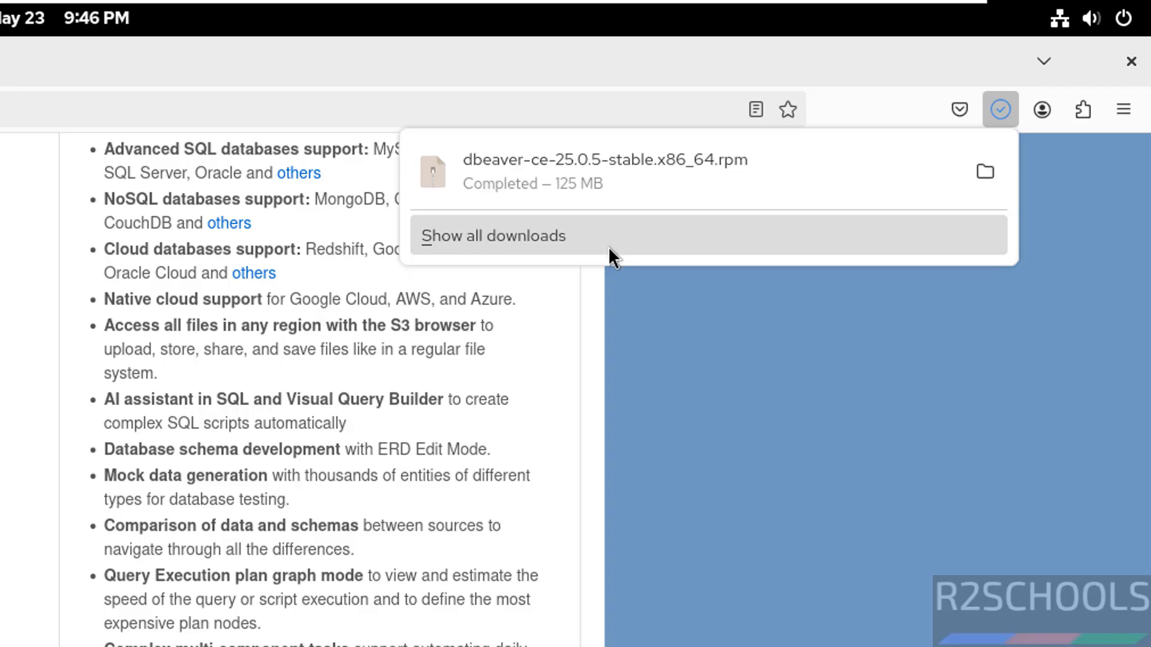
Open a terminal, change into the Downloads folder and list its files
key("super")
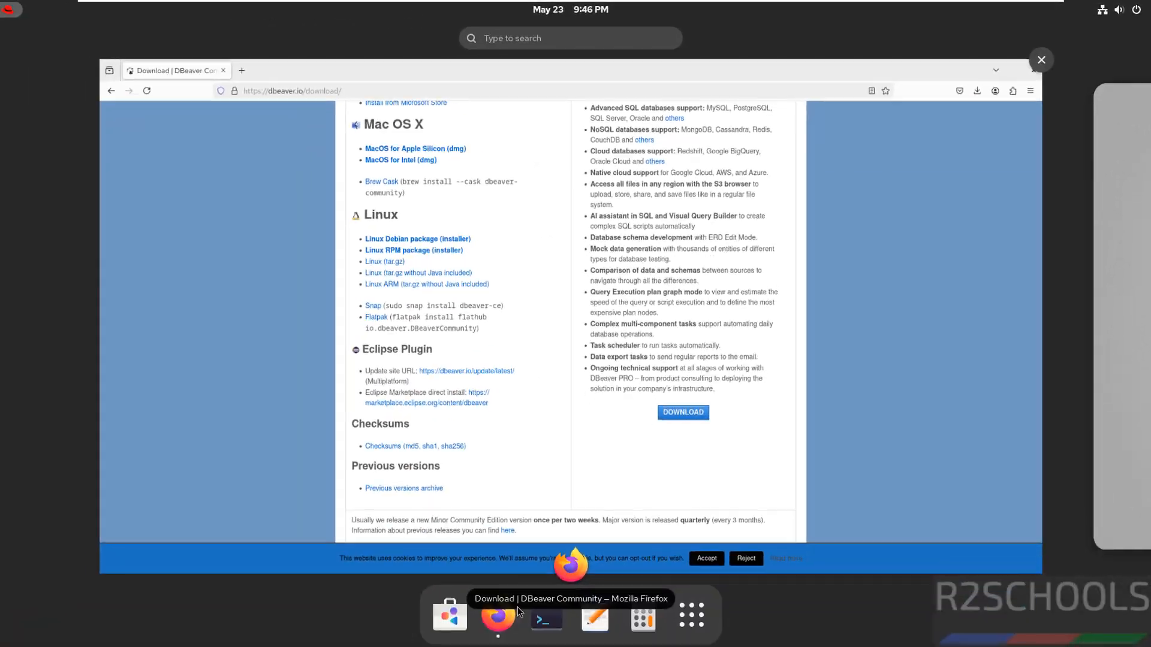
left_click(644, 614)
type("cd Dow")
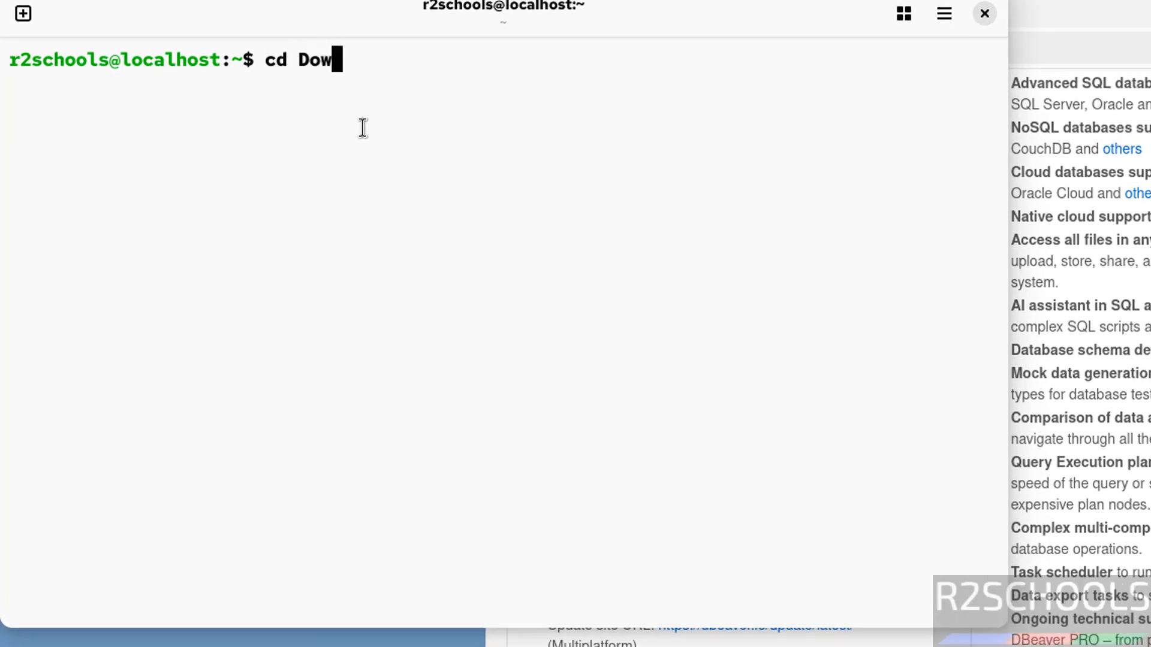
key("Tab")
key("Return")
type("ls")
key("Return")
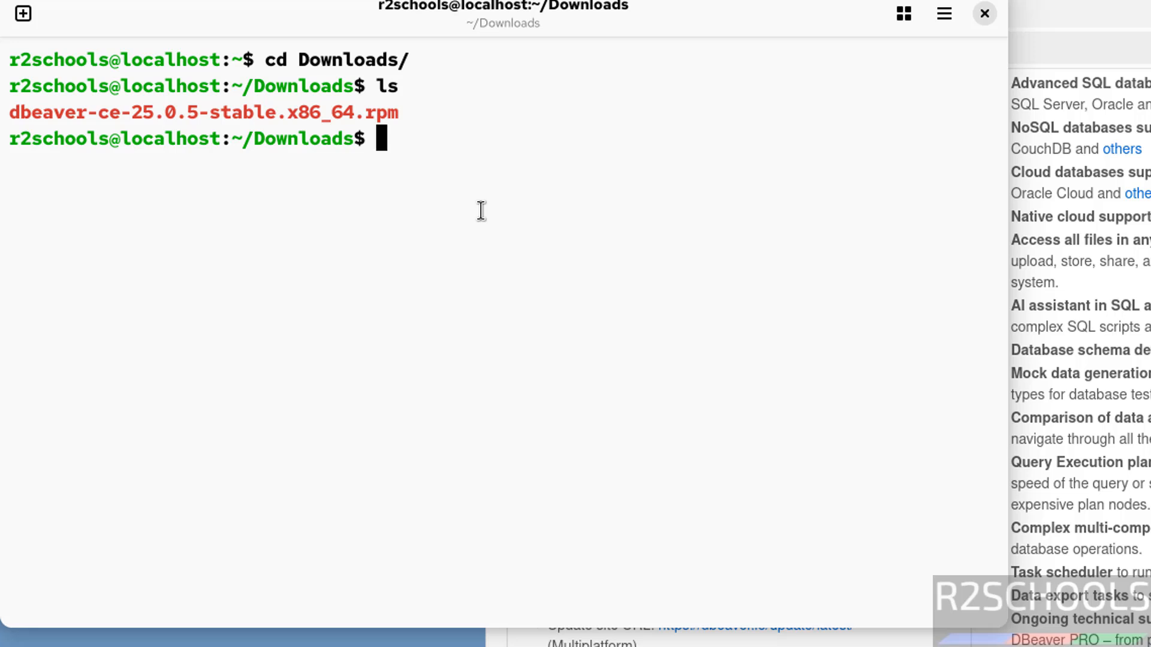
Install the package with sudo rpm -ivh dbeaver-ce-25.0.5-stable.x86_64.rpm, entering the sudo password
type("sudo ")
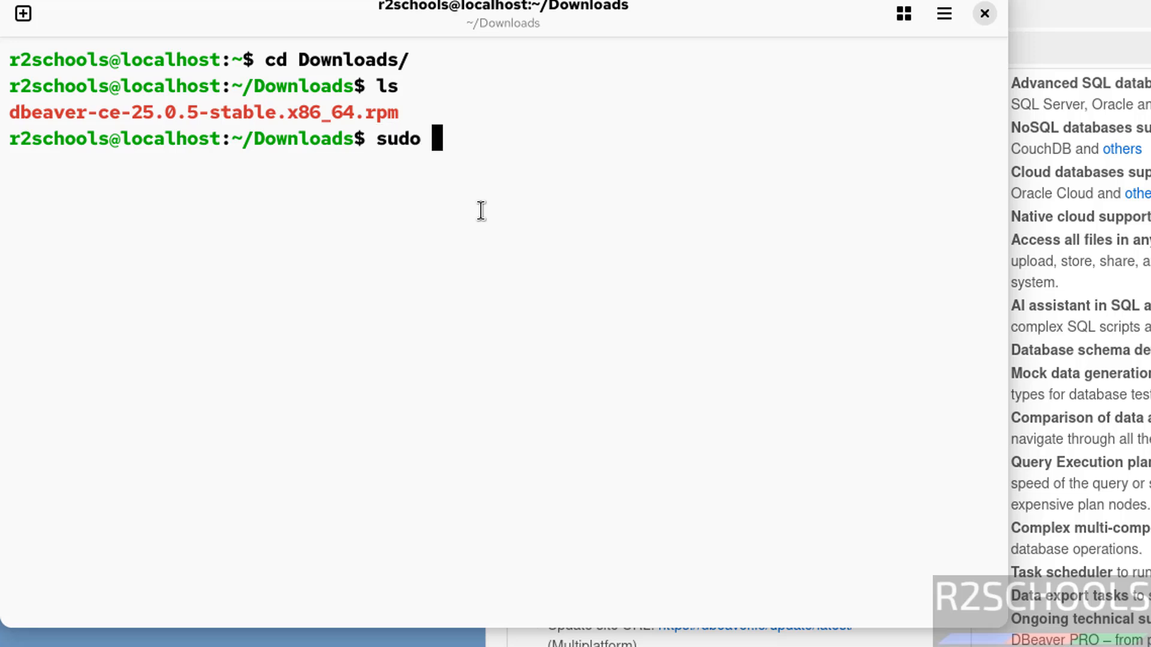
type("ro")
key("BackSpace")
type("pm ")
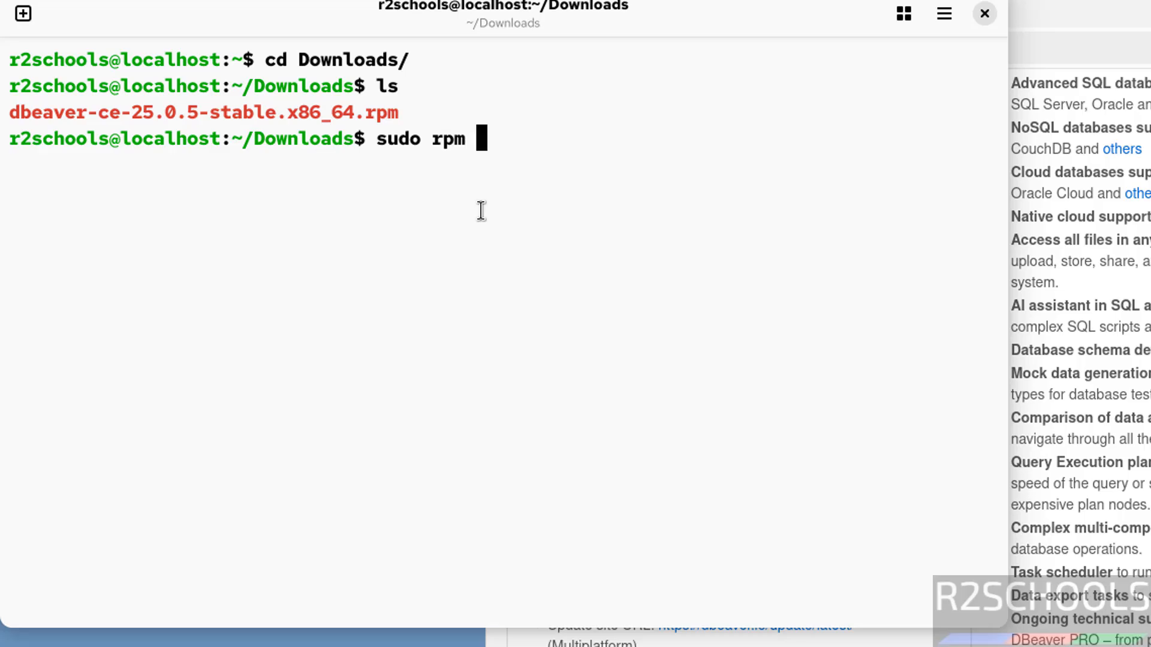
type("-ivh dv")
key("BackSpace")
type("b")
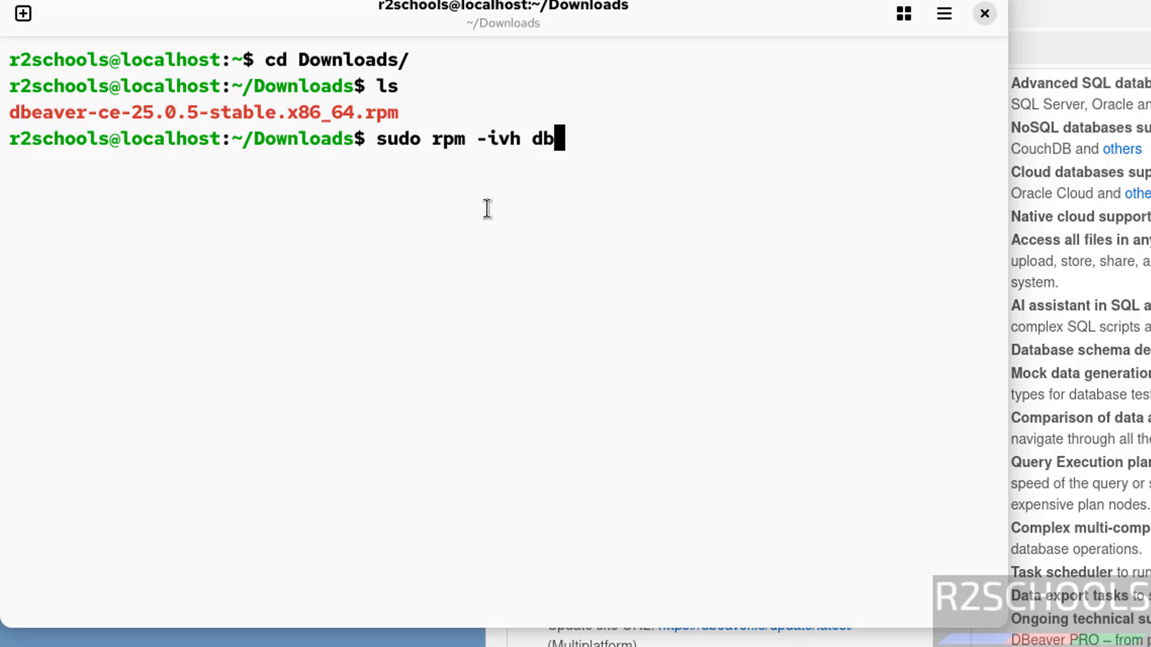
key("Tab")
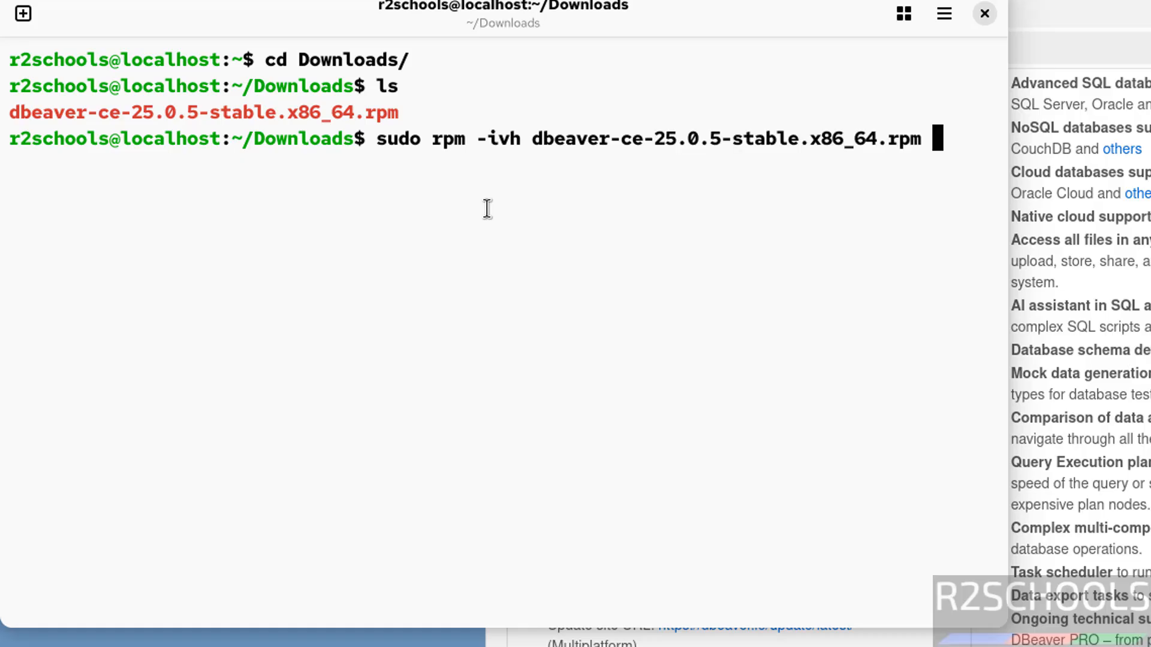
key("Return")
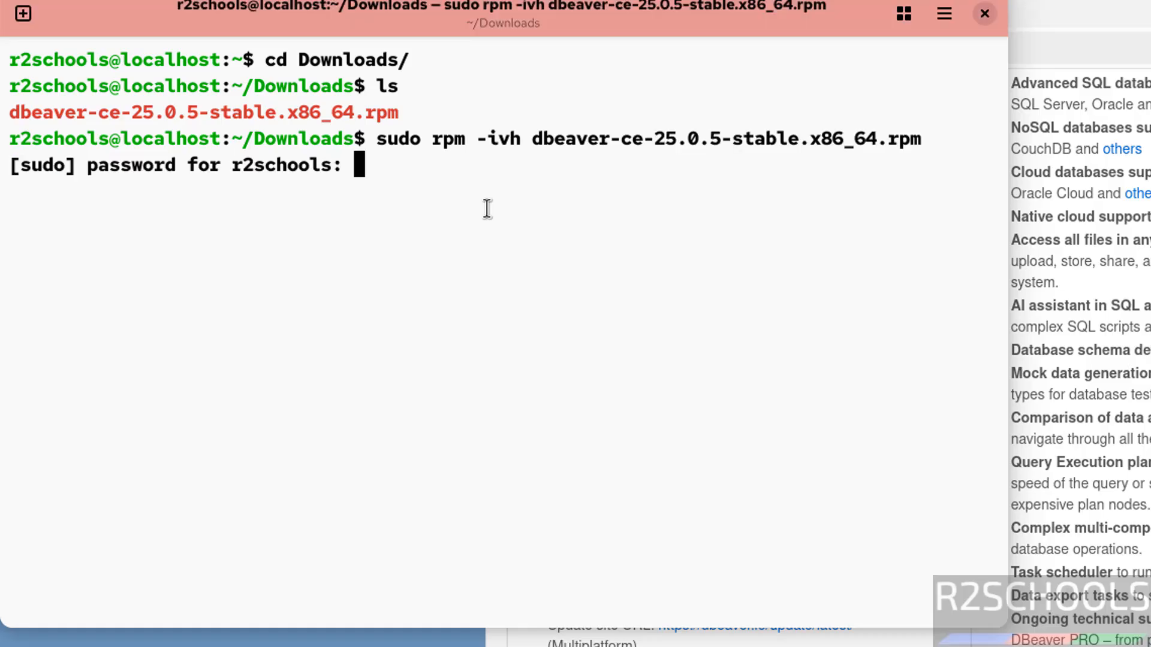
key("Return")
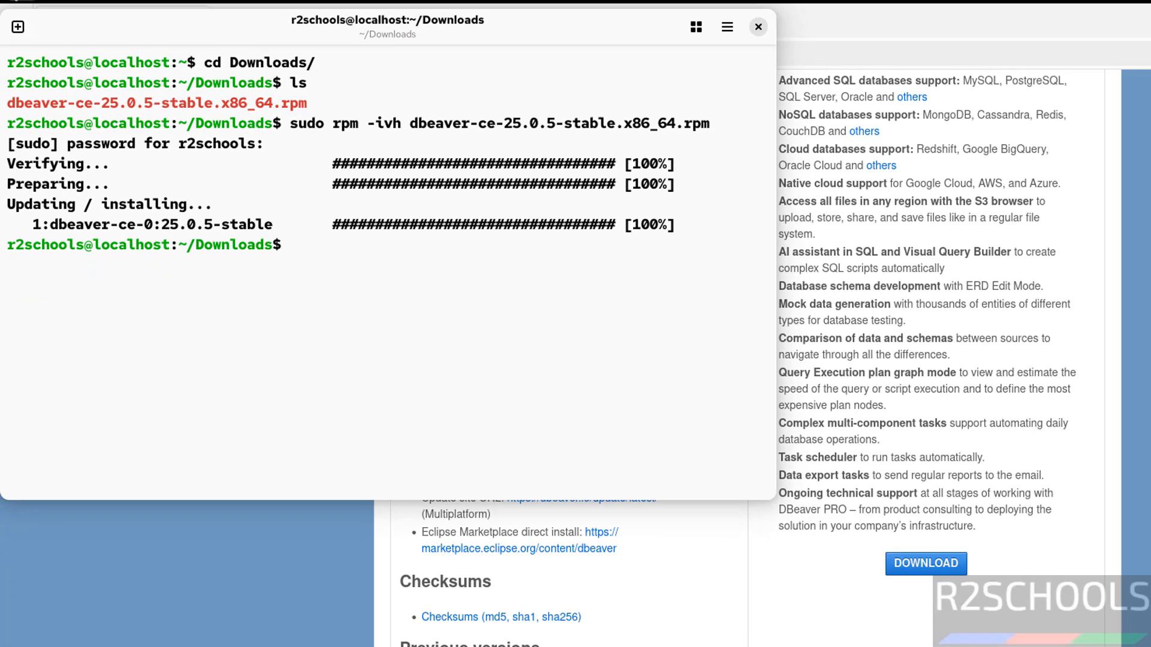
Launch dbeaver-ce from the applications grid and dismiss the statistics and sample-database prompts
left_click(17, 10)
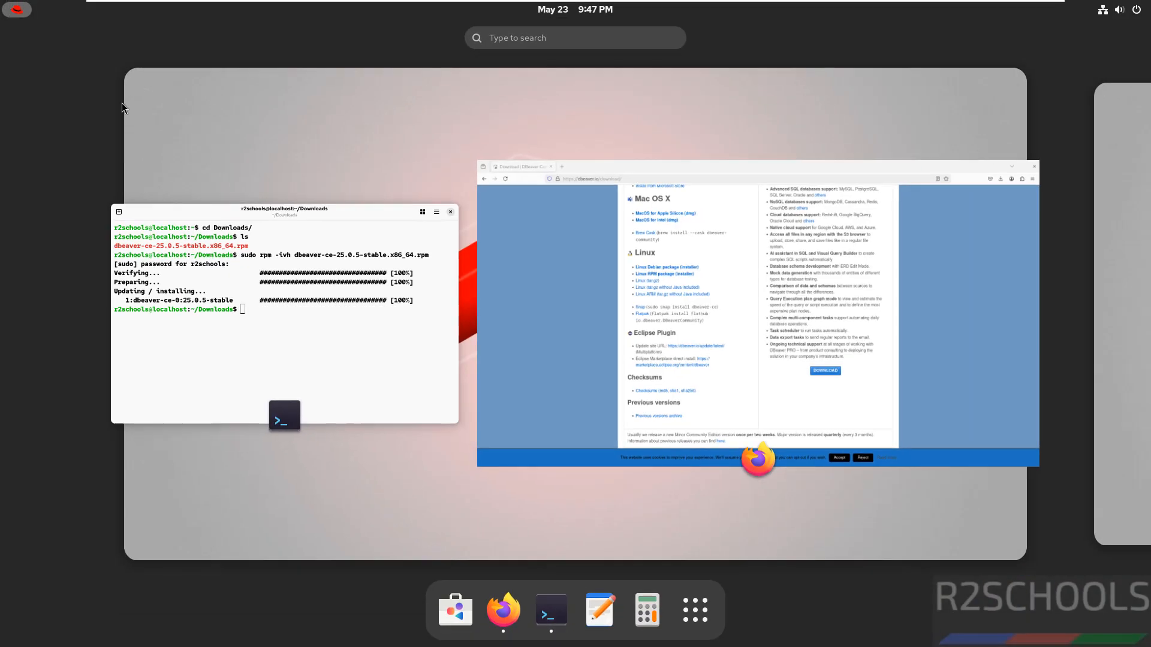
left_click(686, 604)
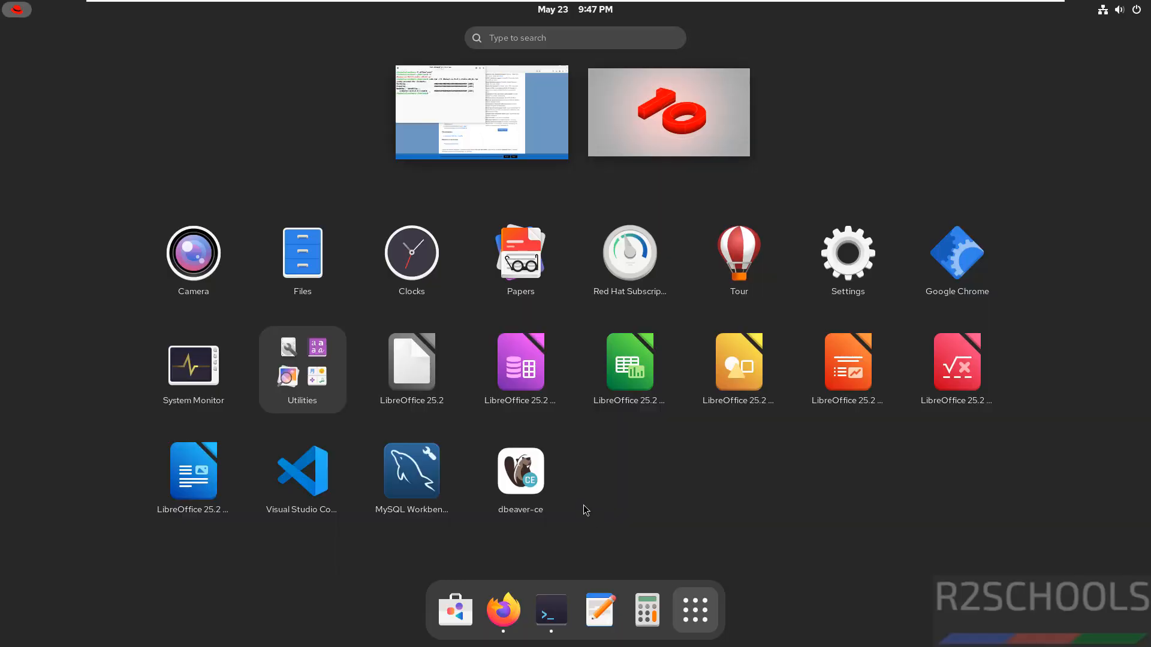
left_click(532, 485)
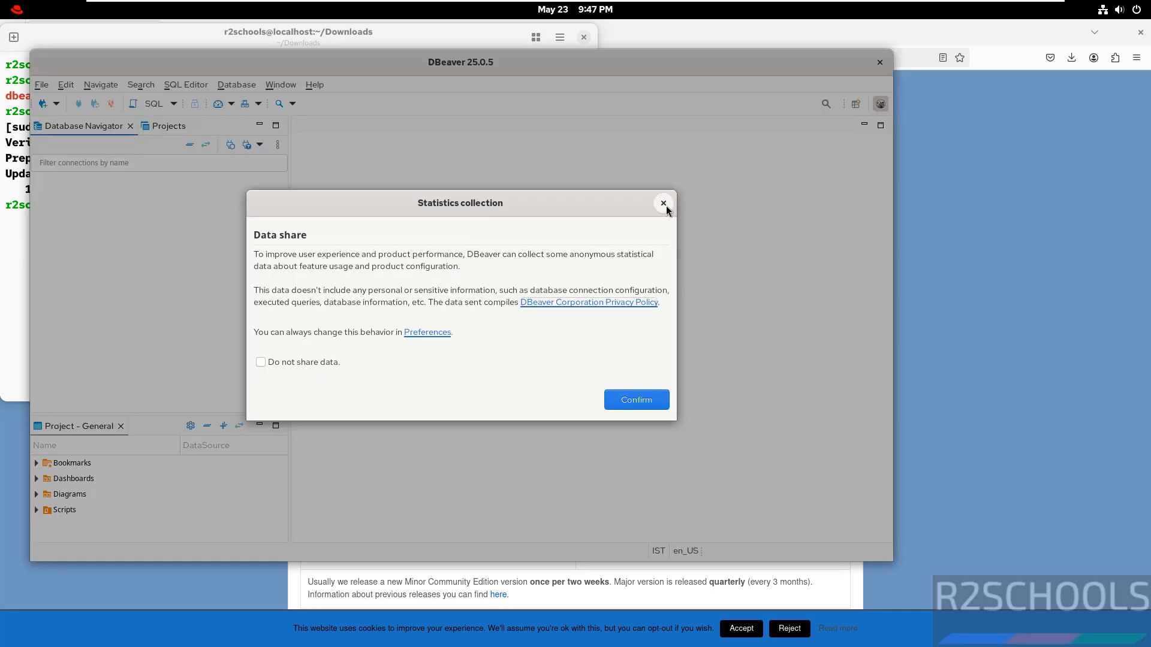
left_click(660, 200)
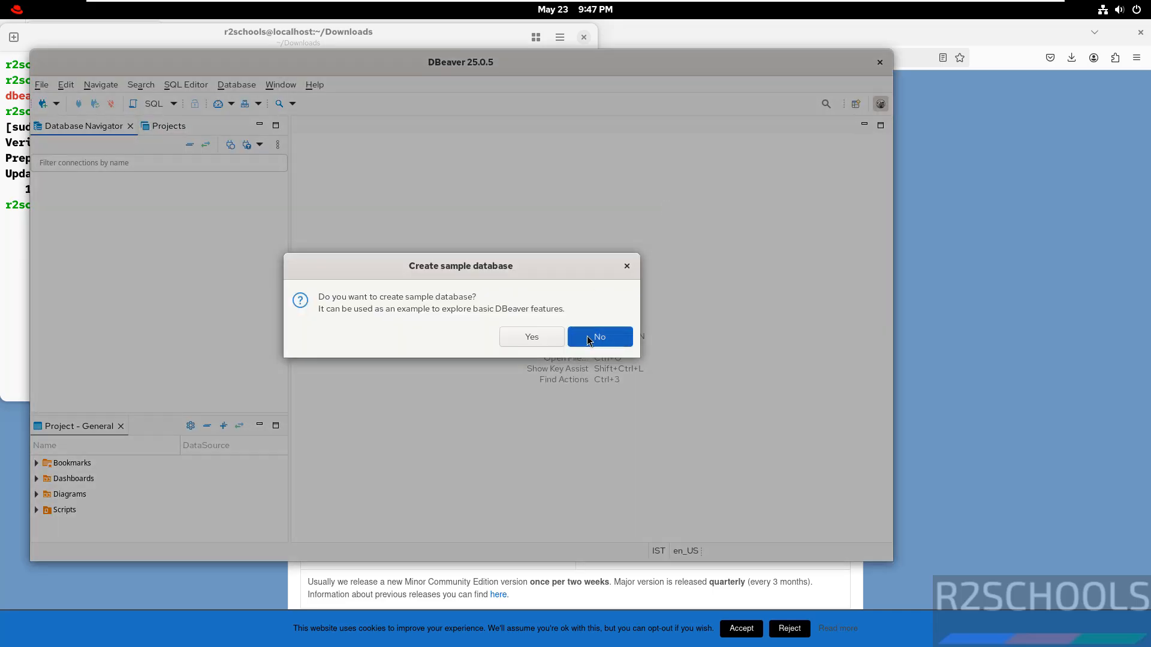
left_click(588, 336)
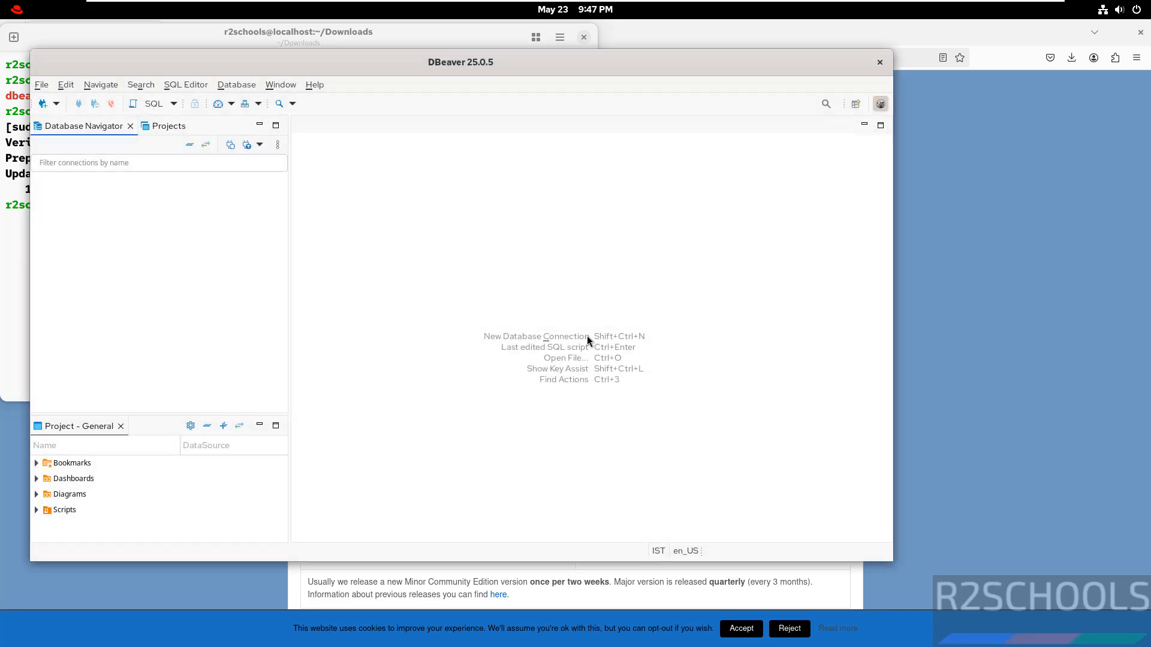
Start a new database connection and choose MySQL as the database type
left_click(42, 103)
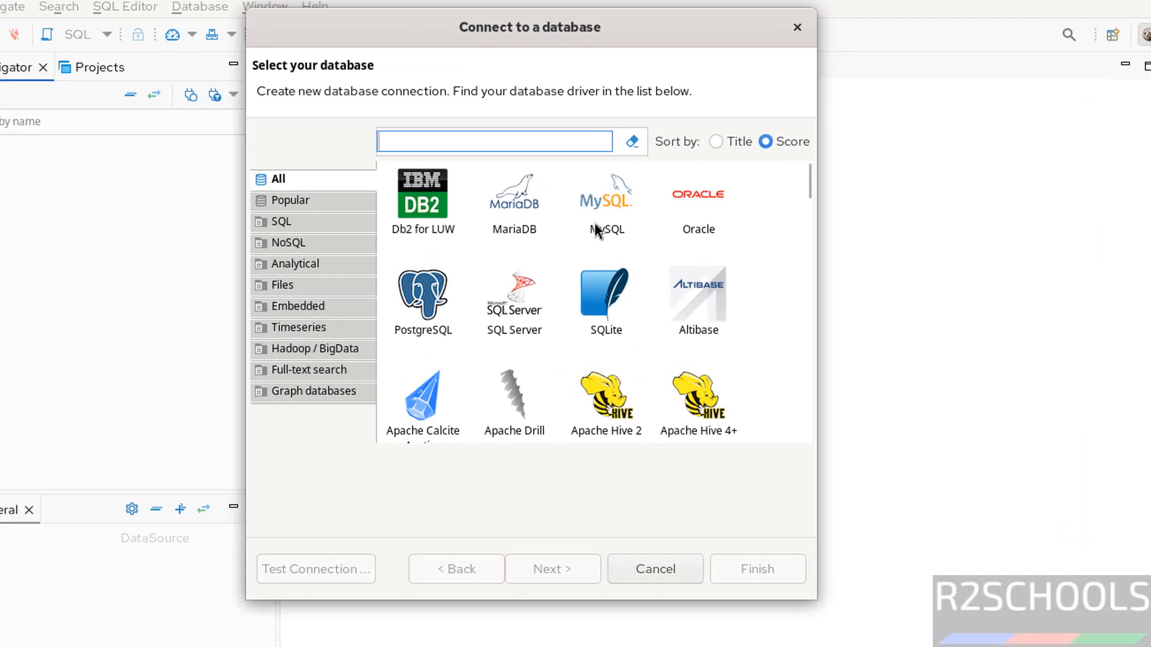
left_click(512, 234)
left_click(545, 570)
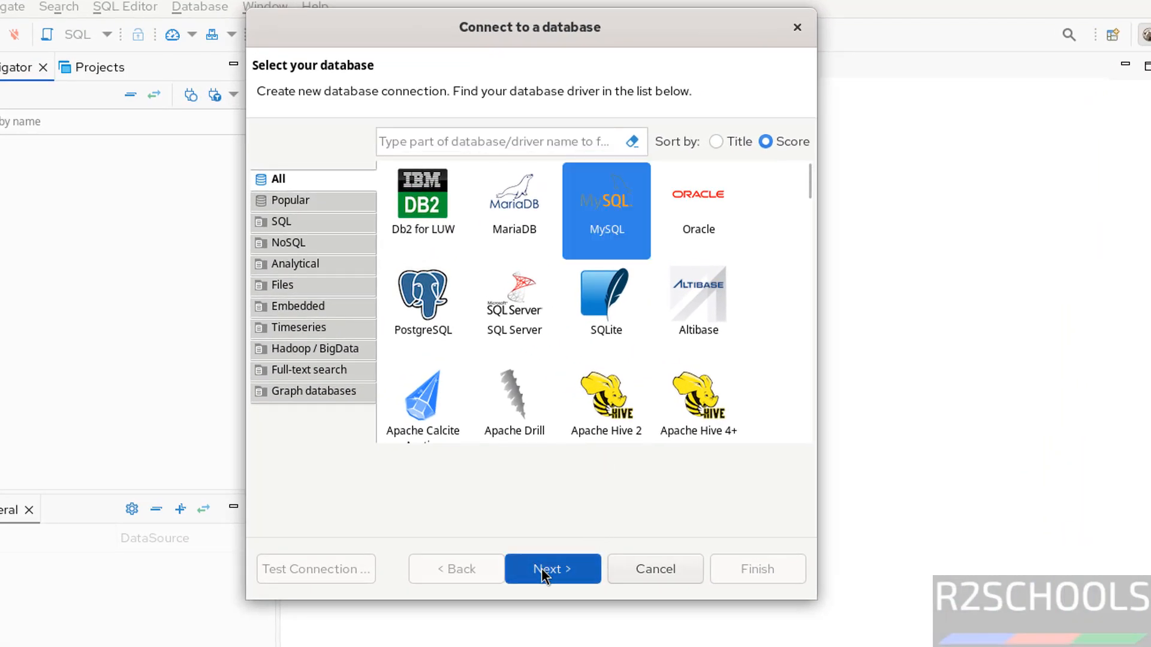
Set the connection's database to bank with username root and enter the account password
double_click(394, 247)
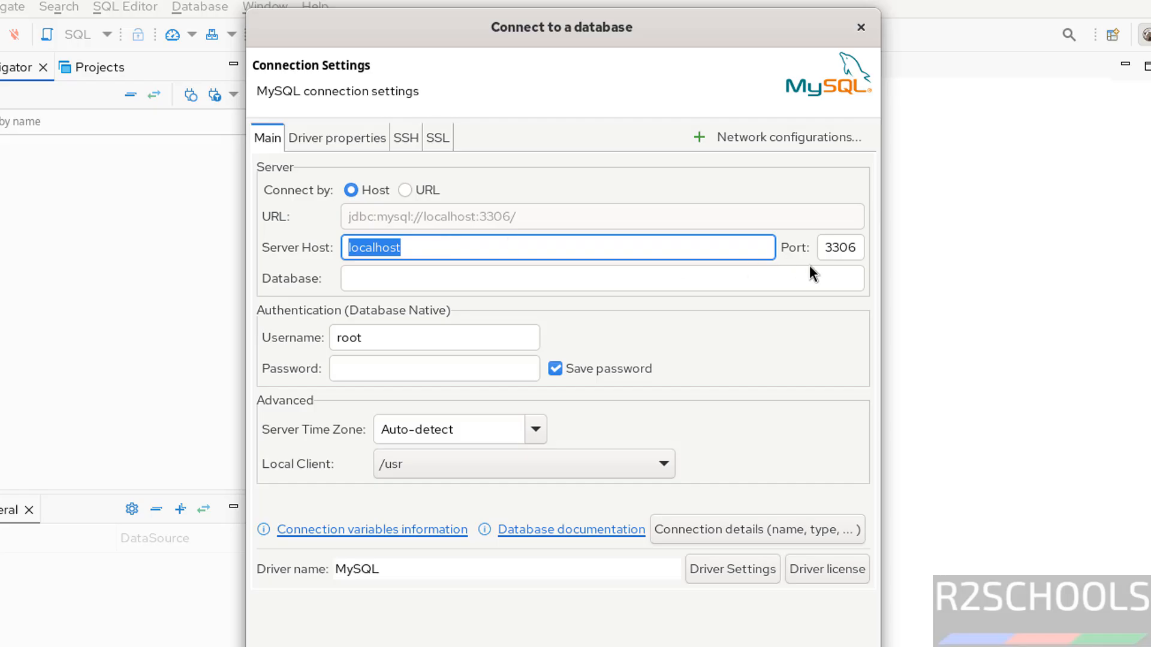
left_click(551, 276)
type("bank")
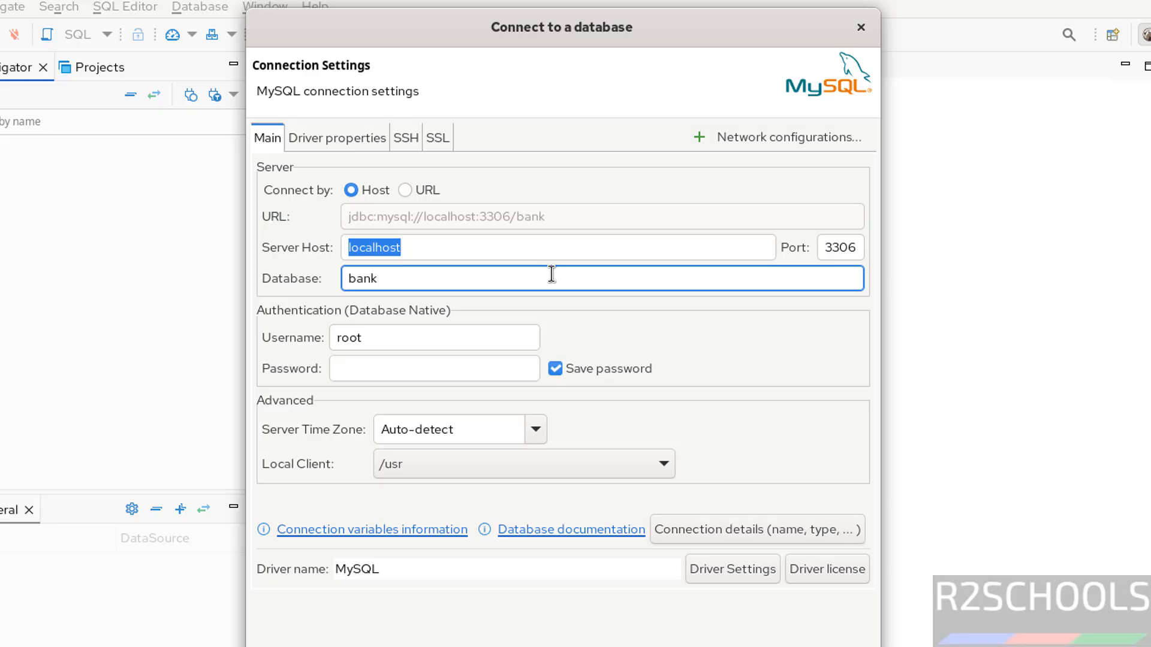
left_click(389, 341)
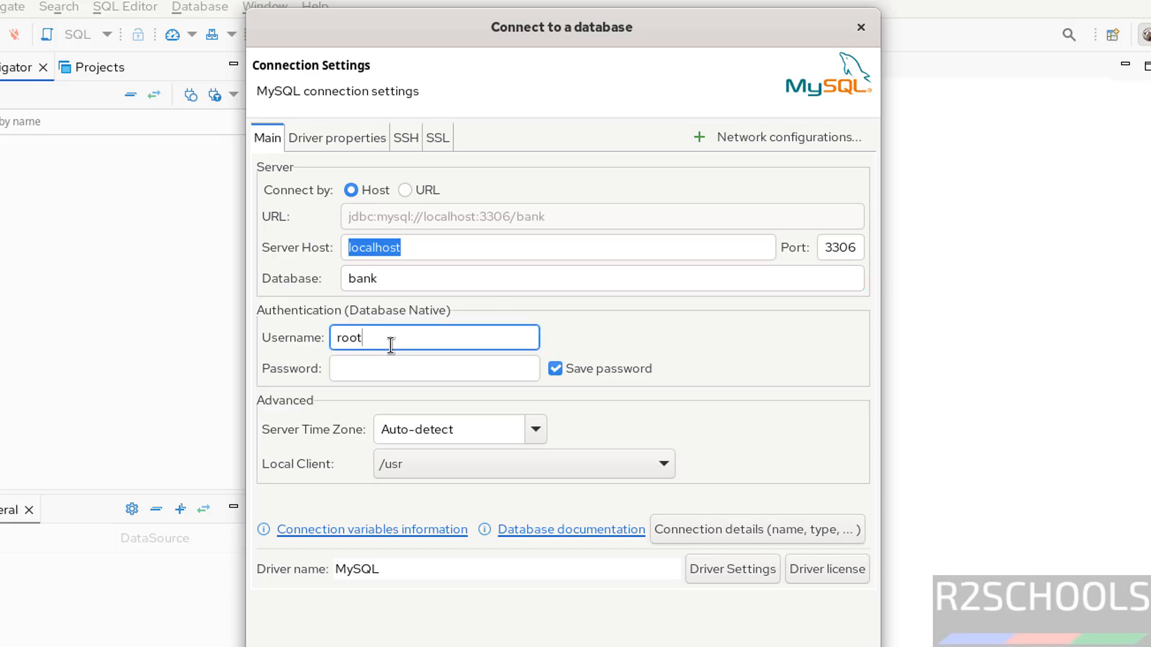
left_click(363, 371)
type("••••")
type("•••••")
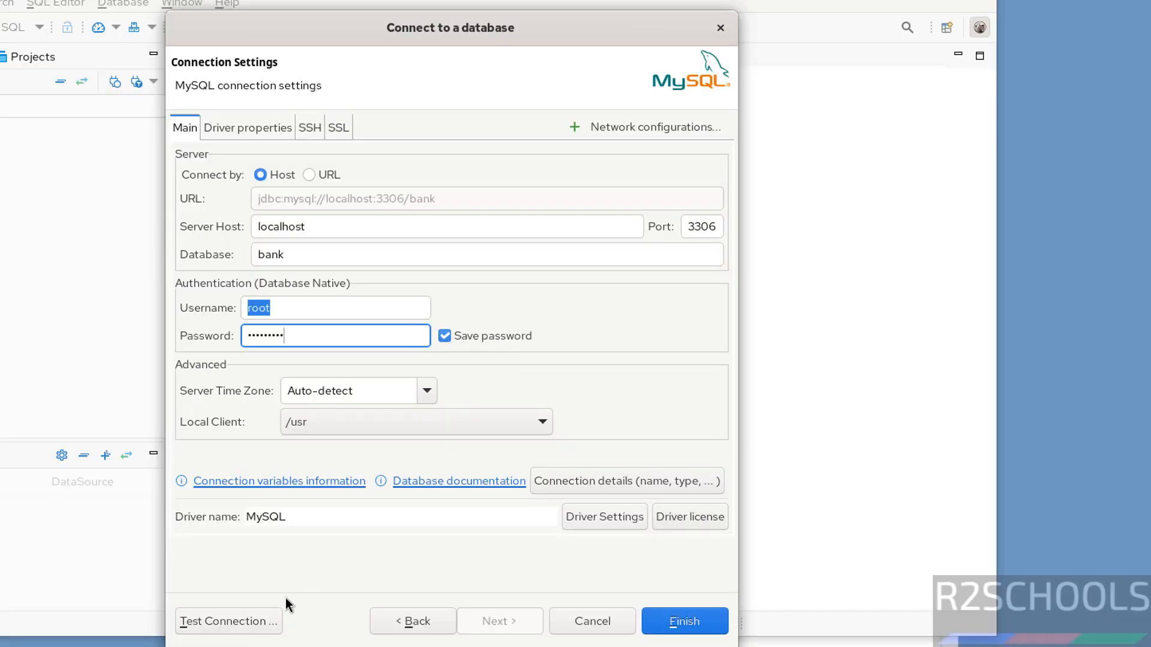
Test the connection, downloading the MySQL driver files when asked
left_click(255, 615)
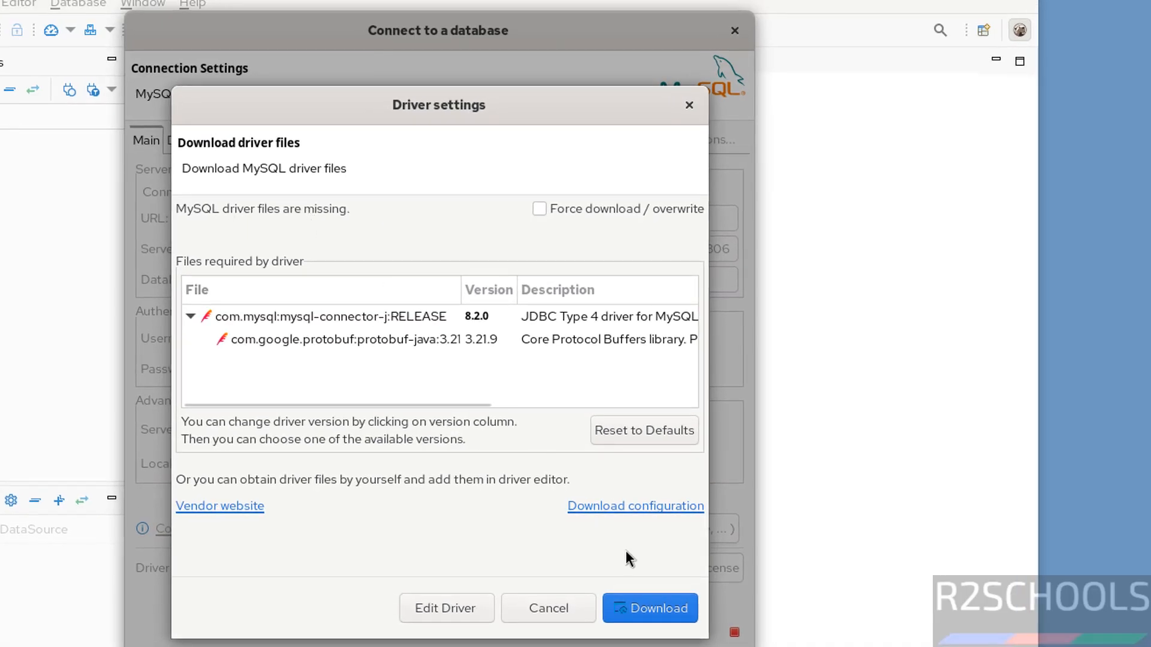
left_click(639, 605)
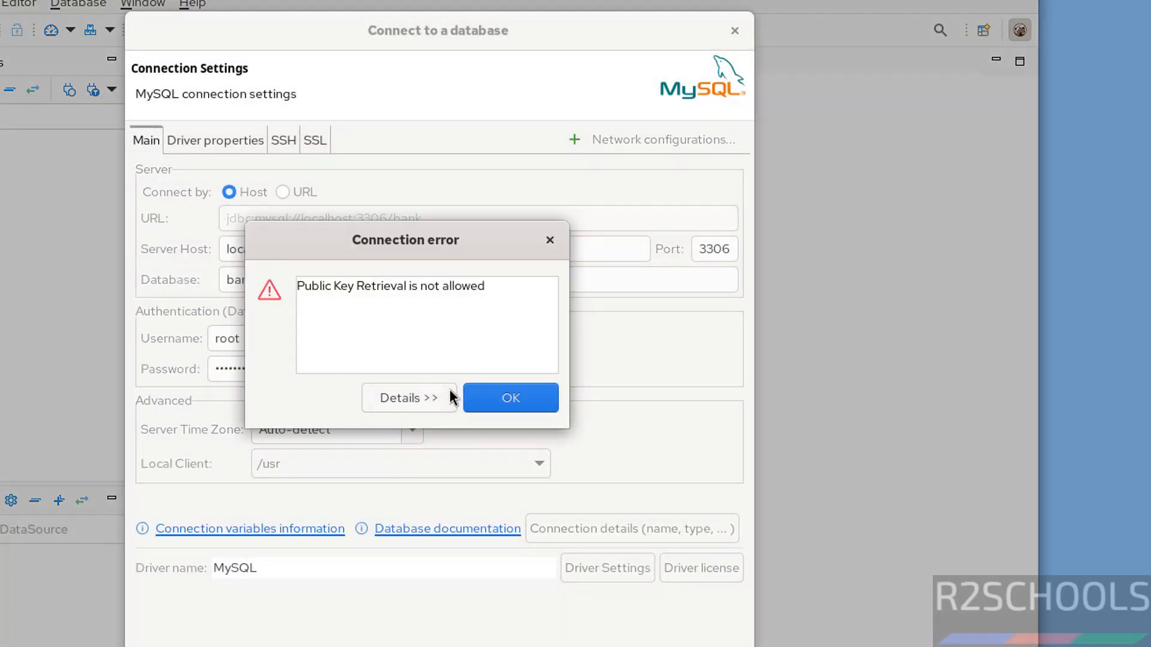
left_click(480, 400)
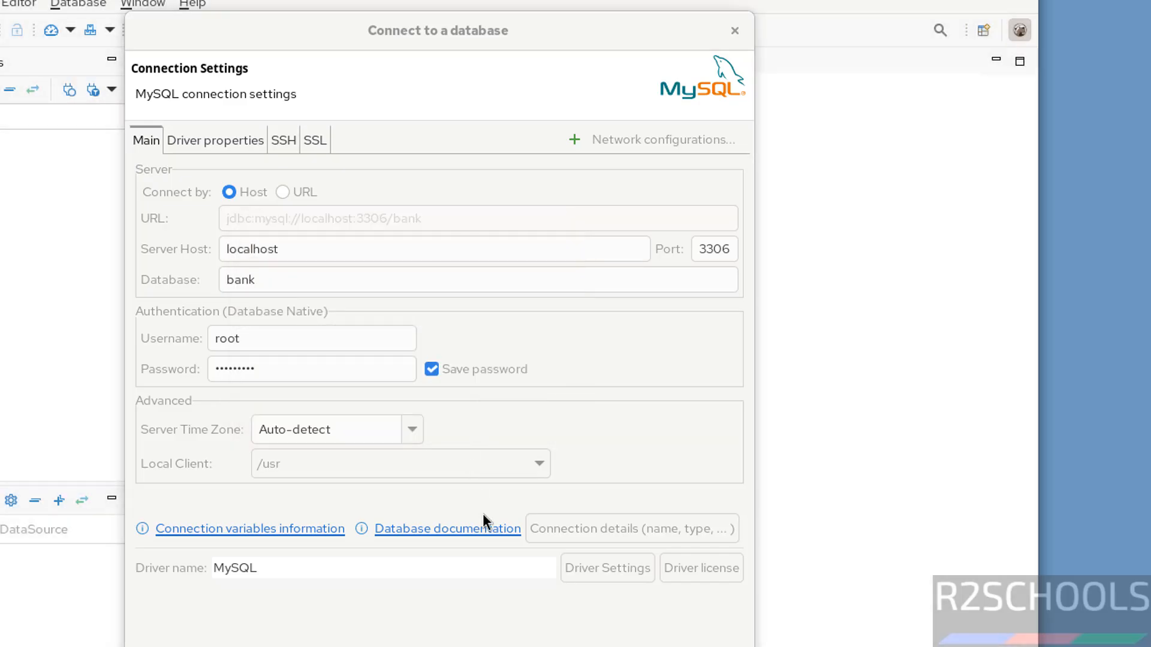
Set the driver property allowPublicKeyRetrieval to TRUE
left_click(206, 142)
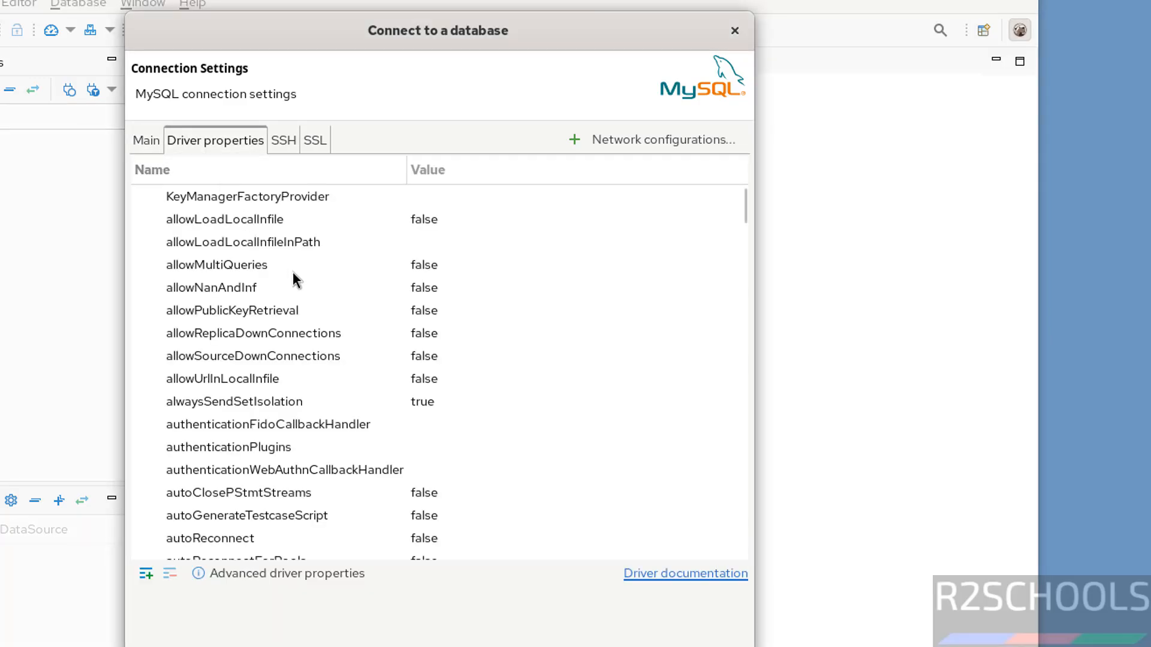
left_click(259, 306)
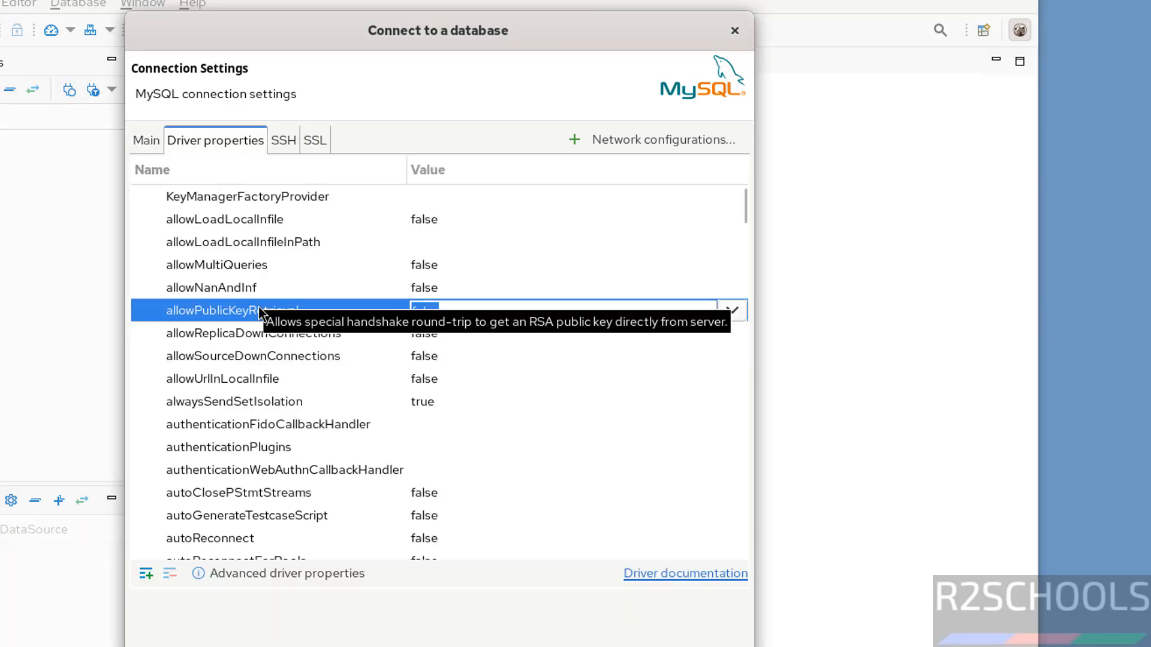
left_click(738, 311)
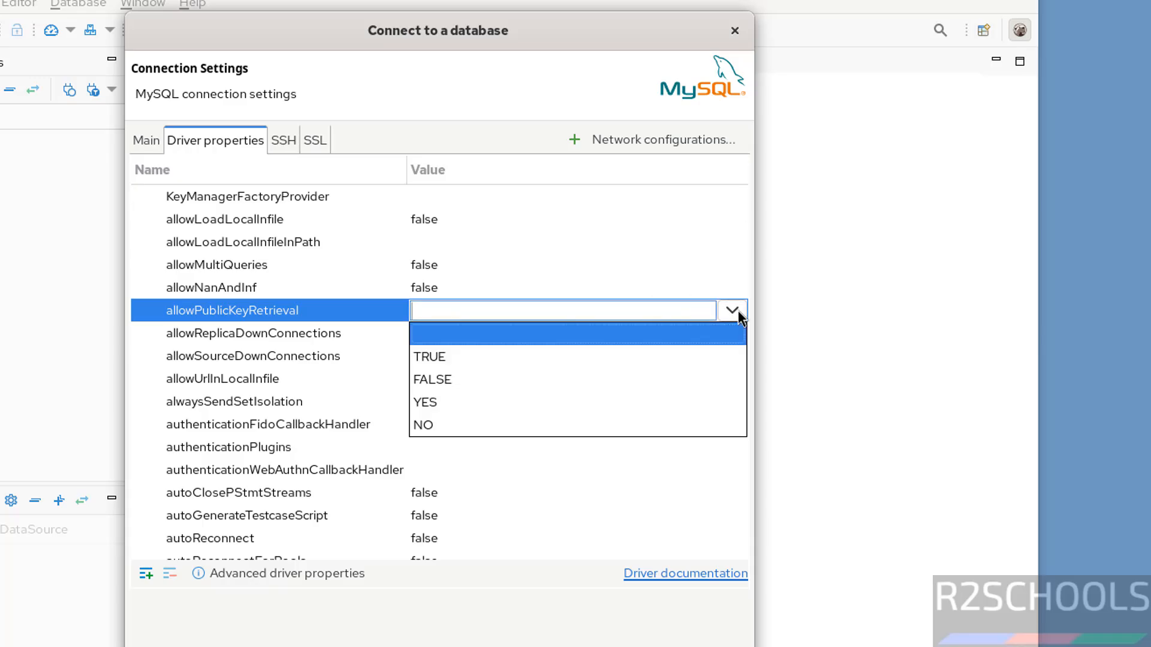
left_click(495, 358)
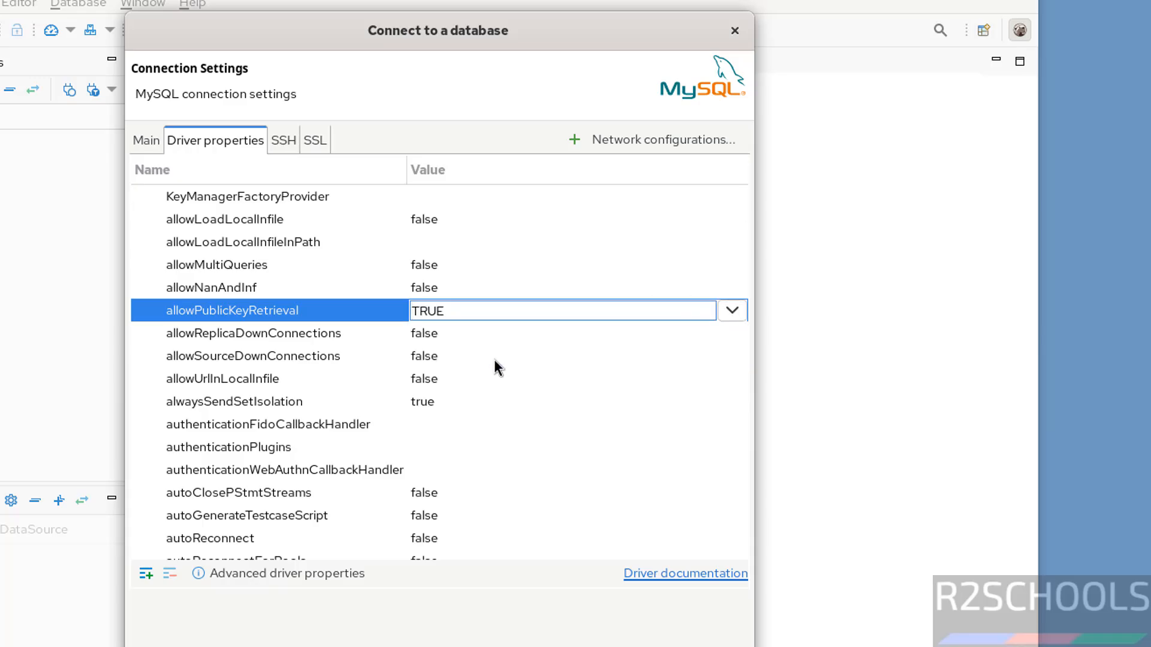
Test the connection again and finish creating it
left_click(190, 646)
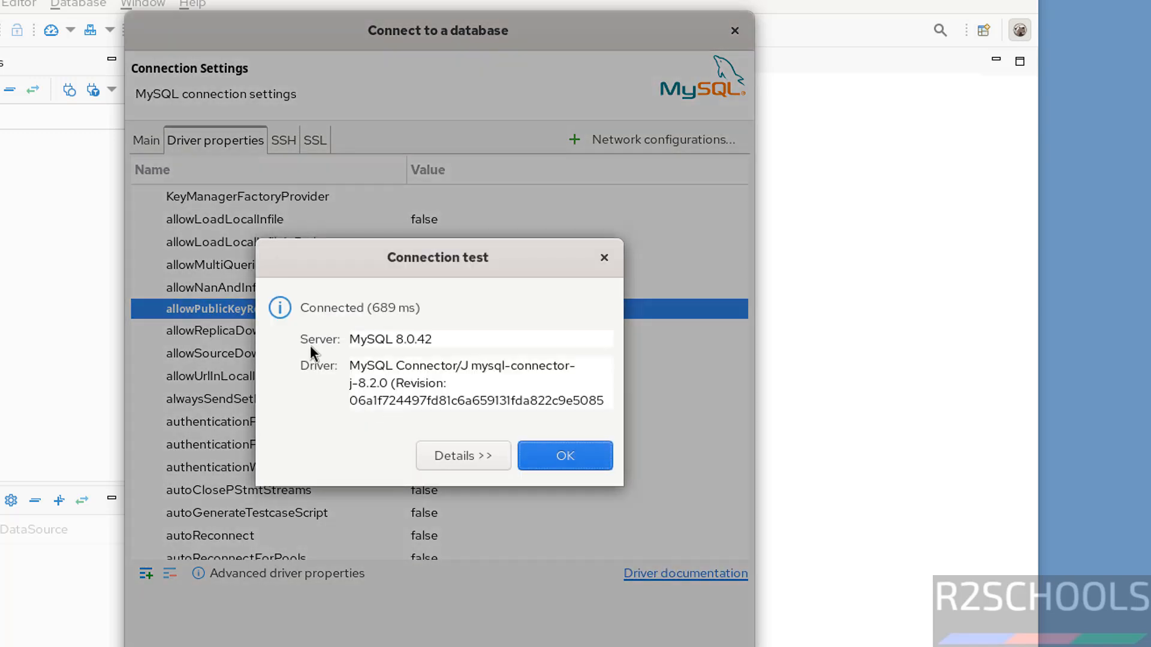
left_click(570, 451)
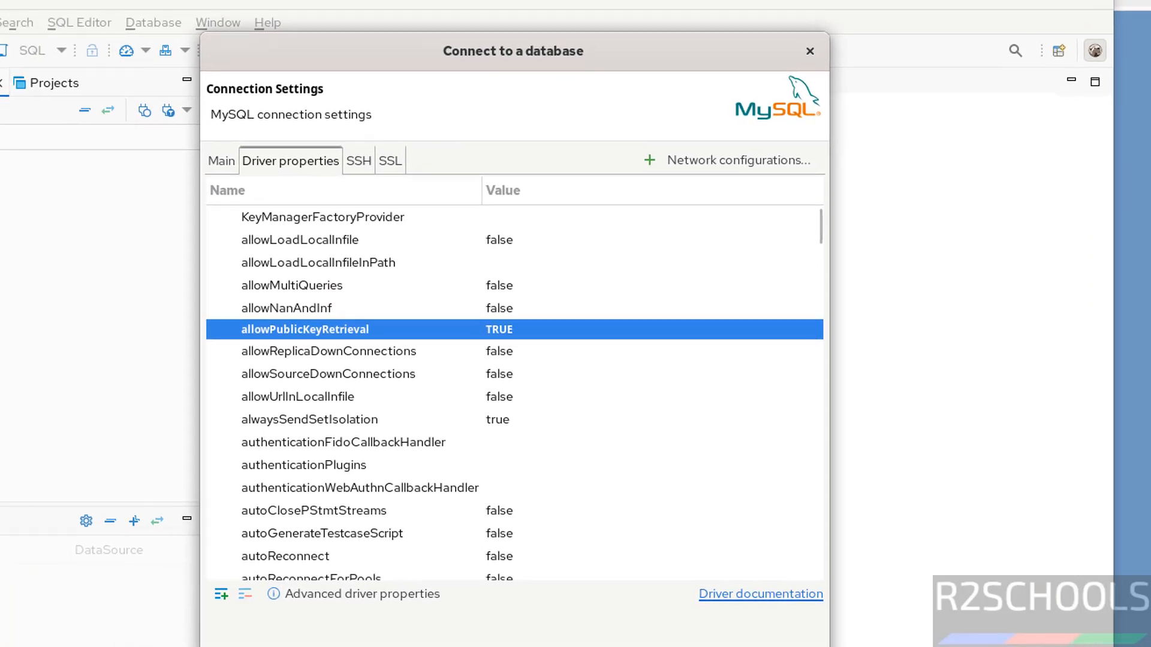
left_click(710, 646)
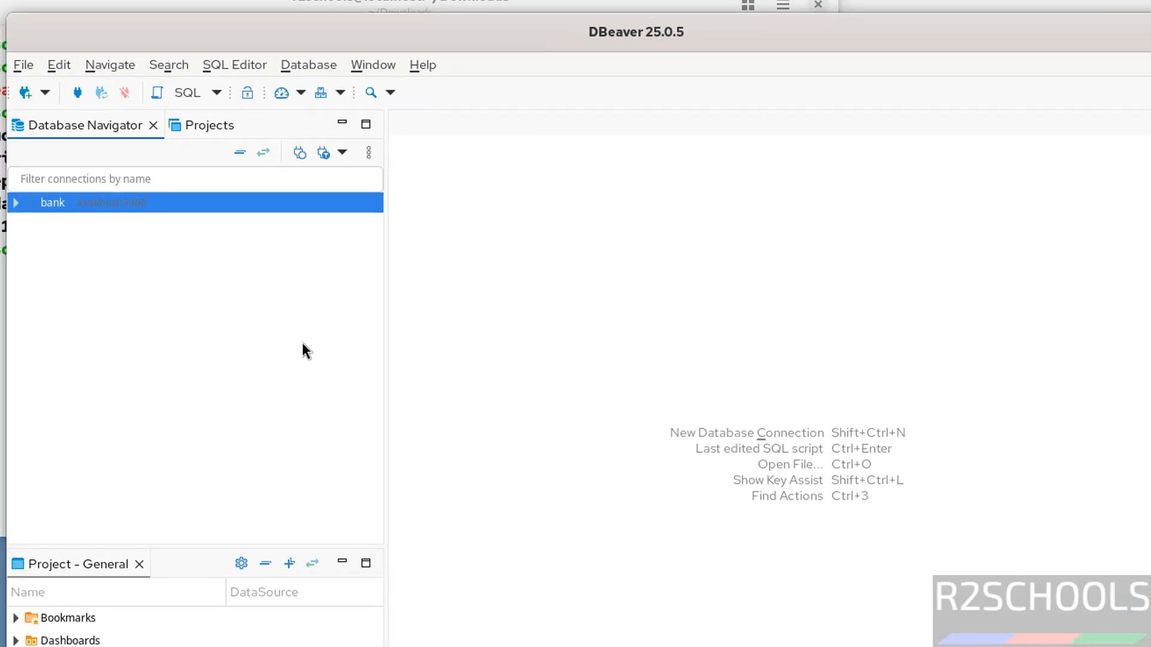
Expand the bank connection to browse its Databases and Users folders
left_click(20, 204)
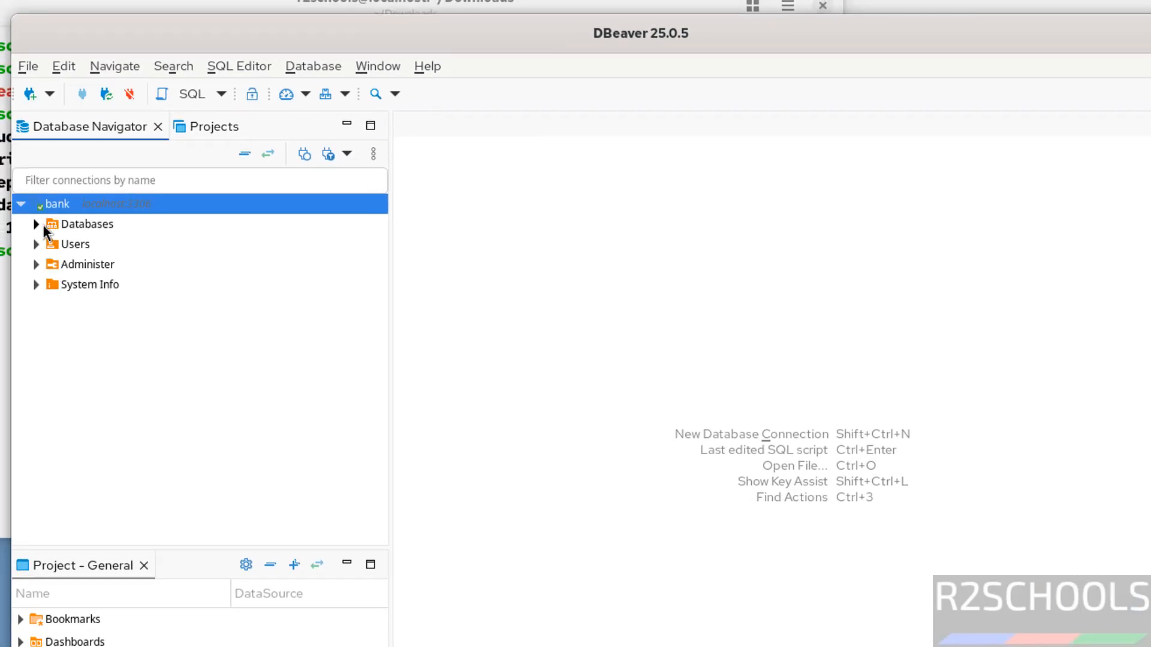
left_click(37, 225)
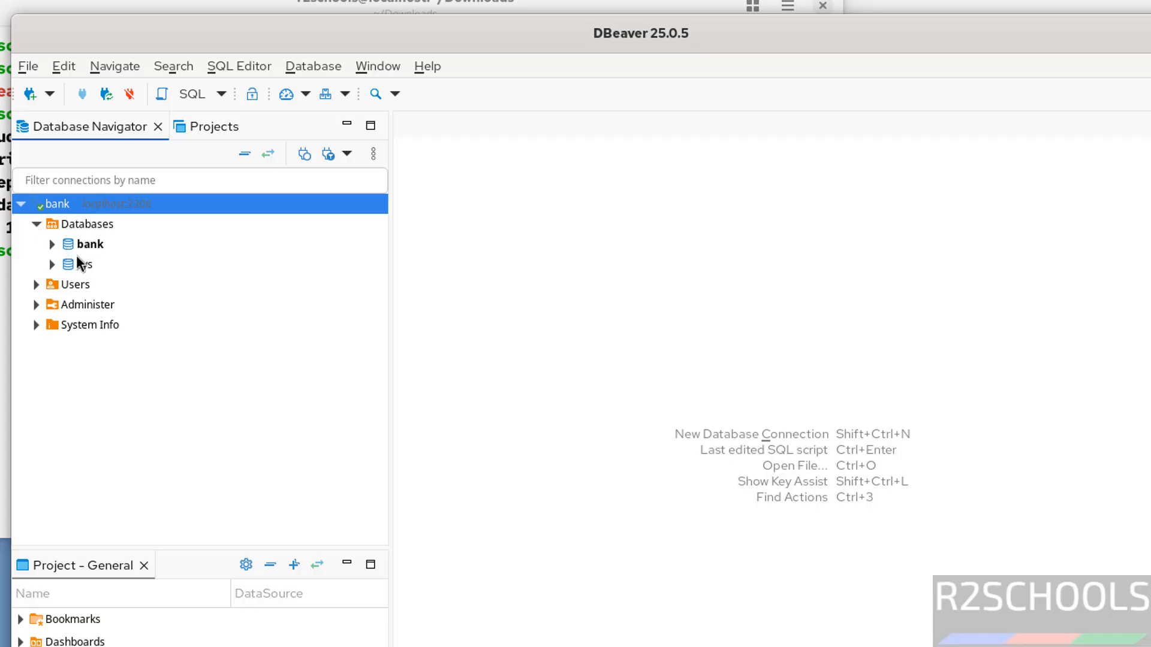
left_click(37, 282)
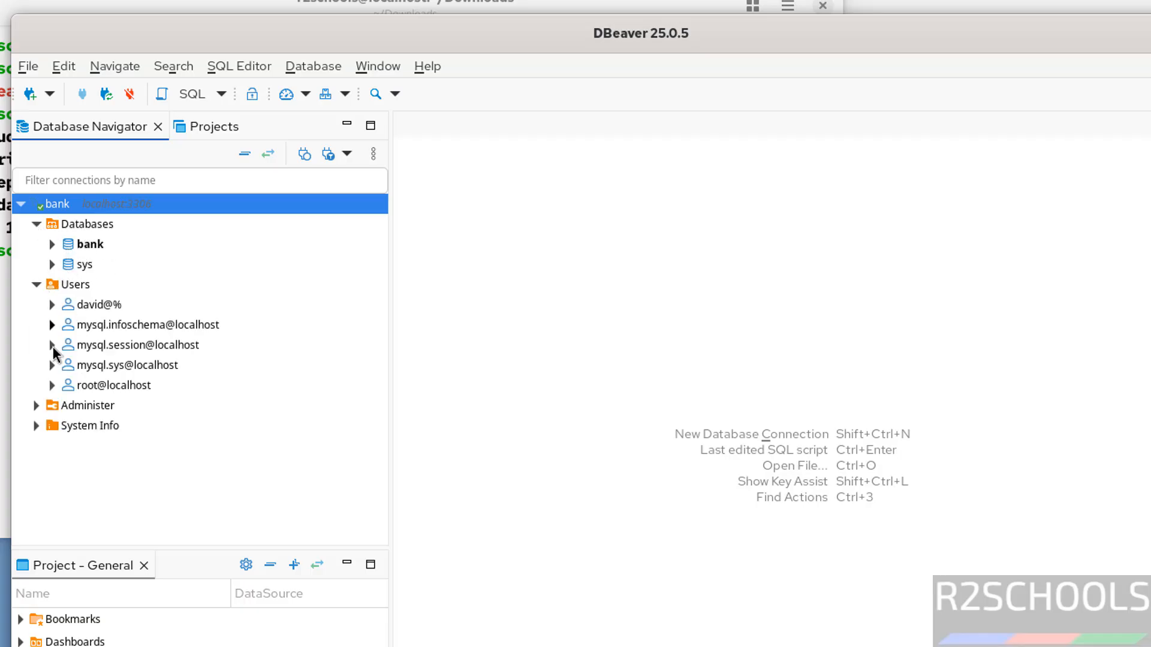
Open an SQL console on the bank database
left_click(85, 245)
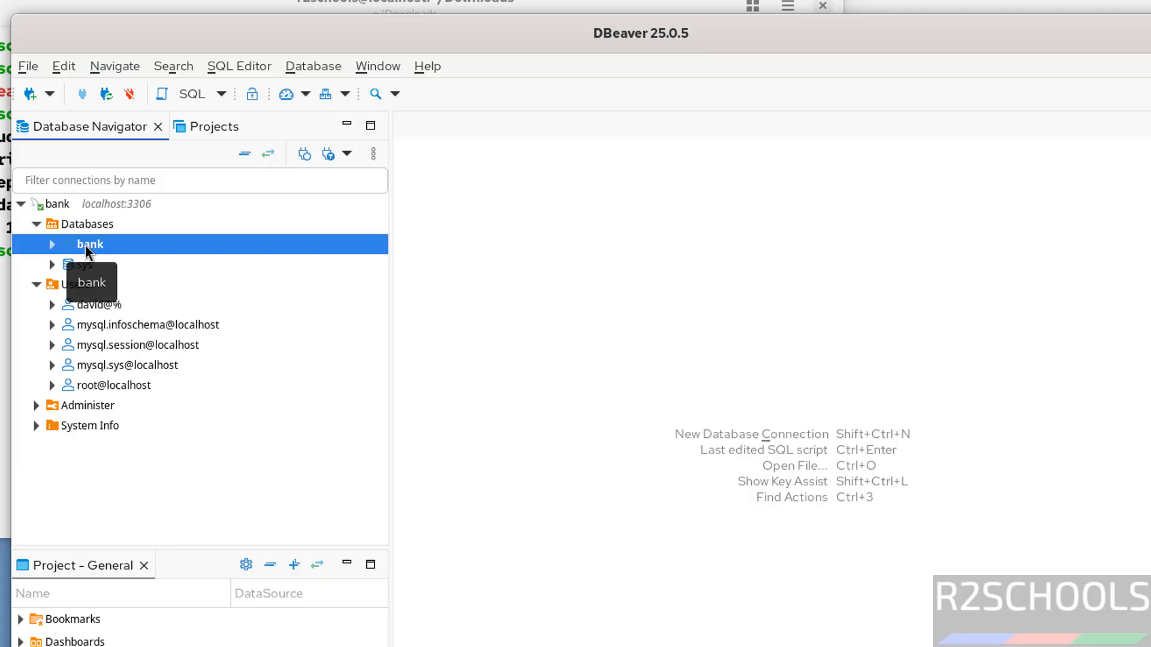
right_click(85, 245)
mouse_move(144, 268)
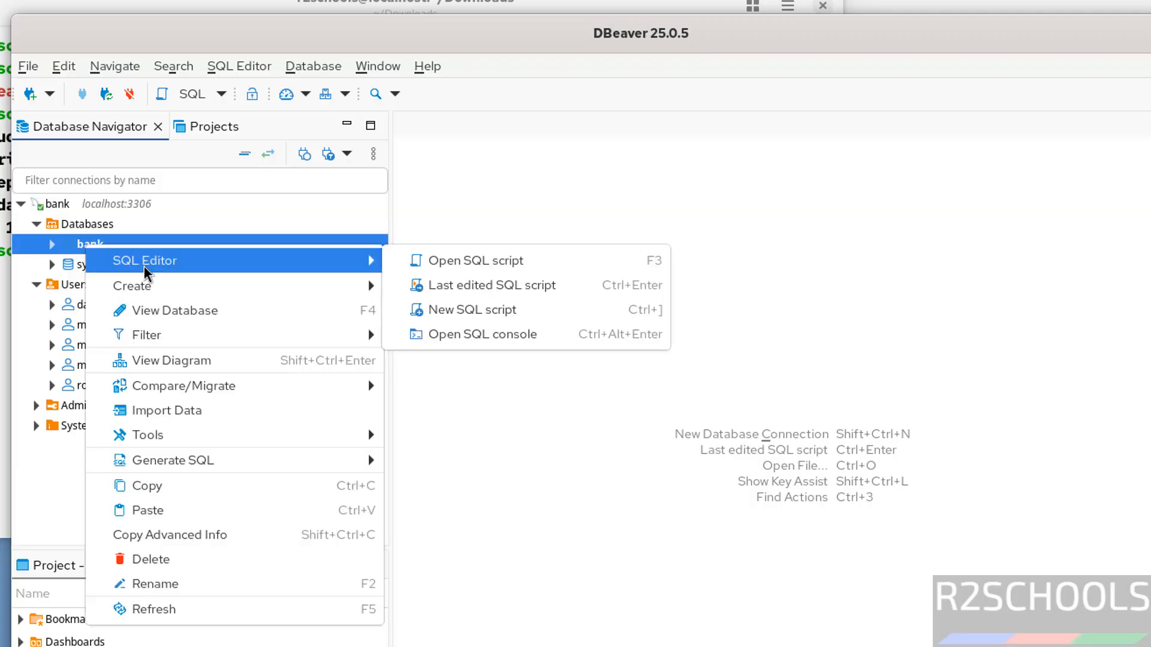
left_click(448, 334)
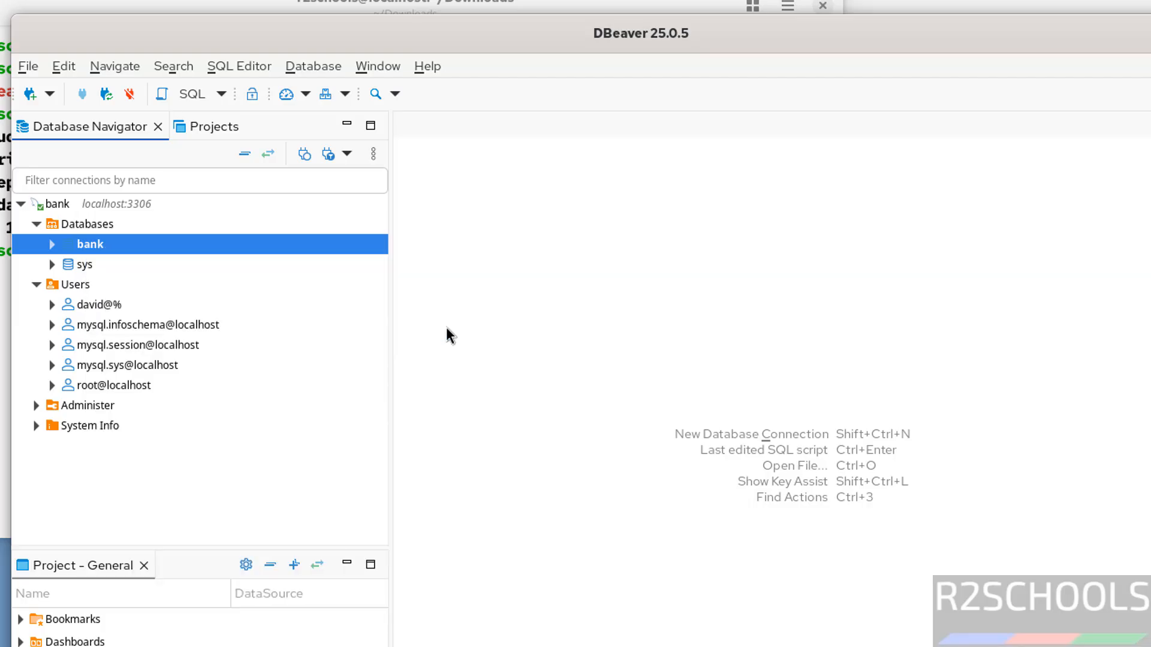
Write and run the query select * from customer; in the console
type("s")
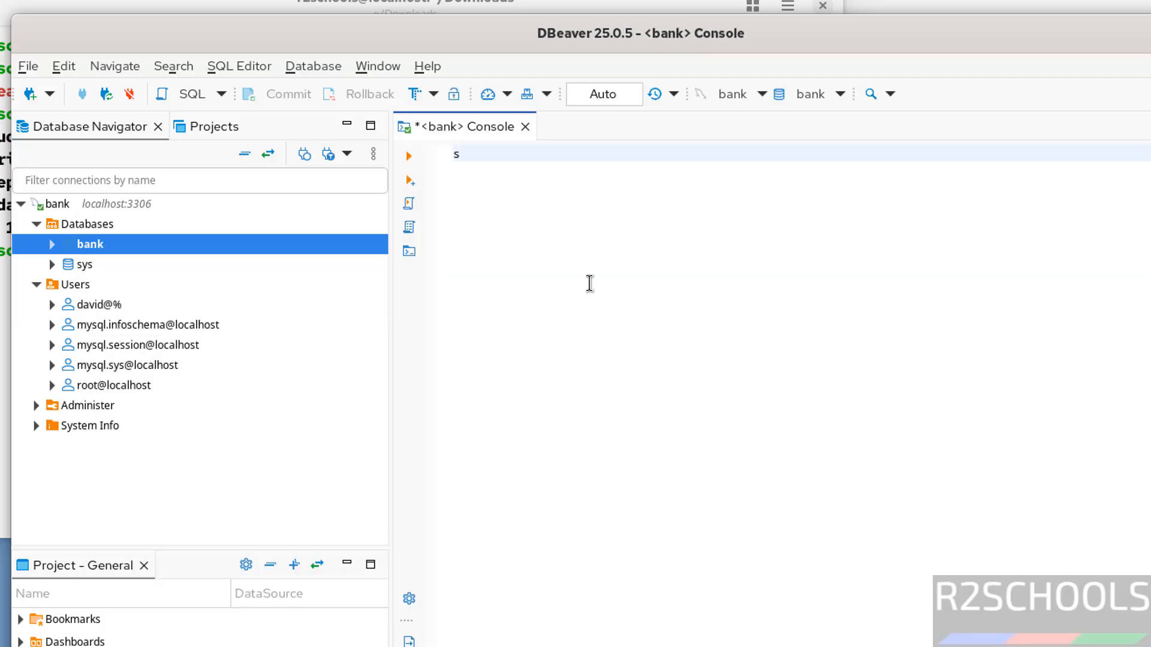
type("elect * from cusr")
key("BackSpace")
type("tomer;")
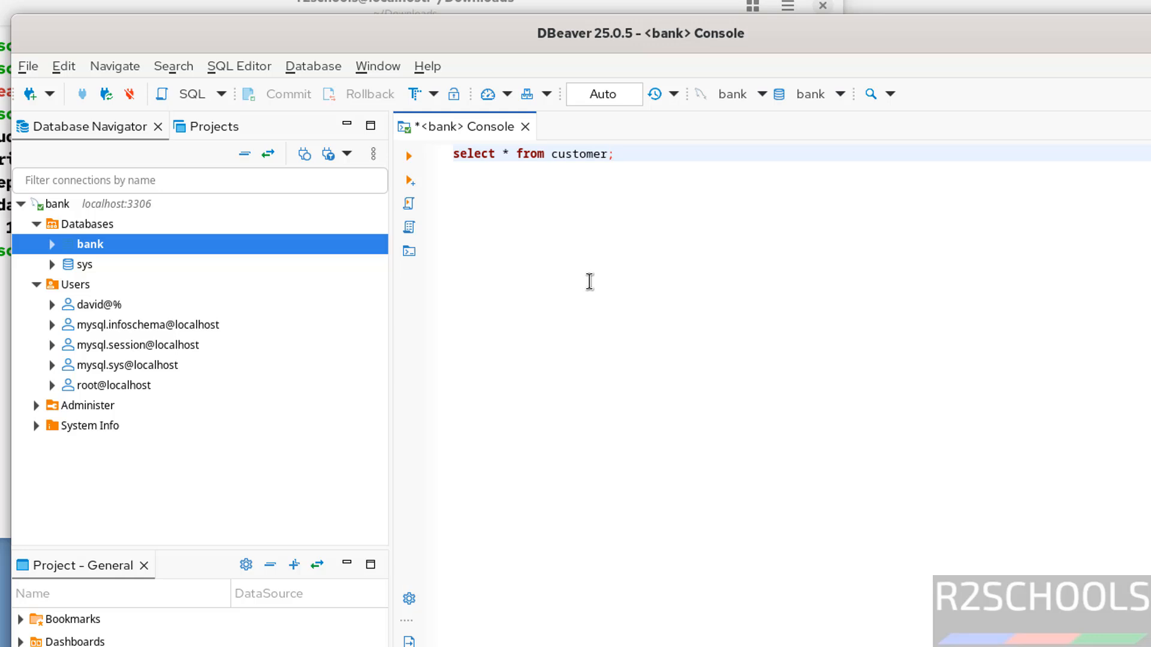
key("ctrl+a")
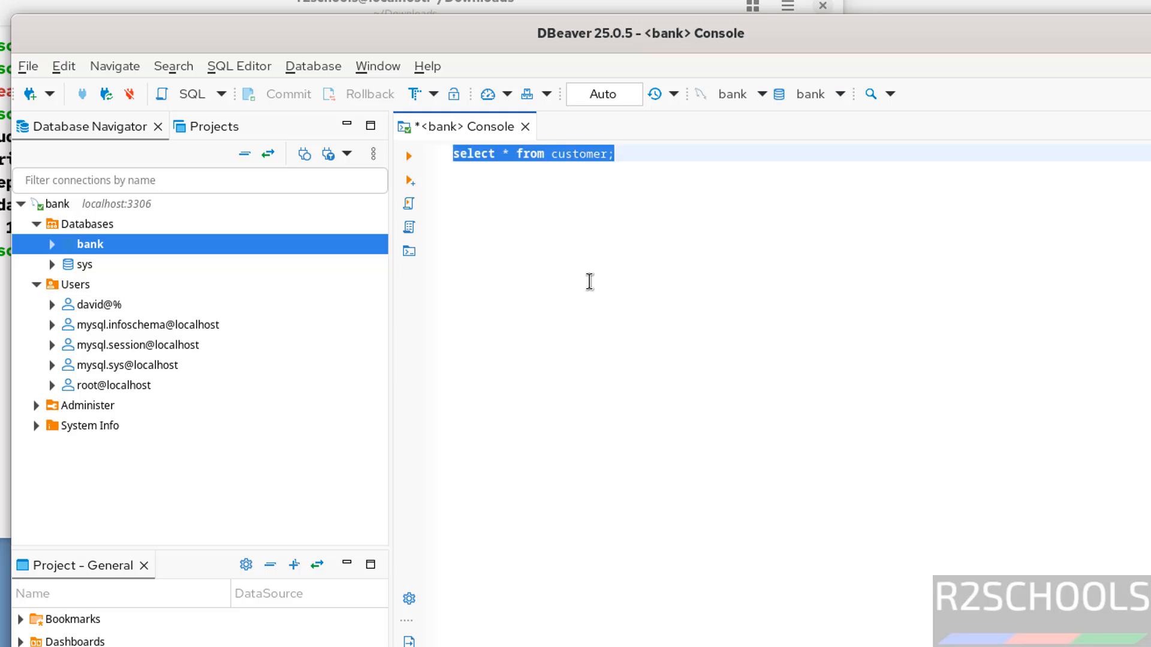
left_click(410, 156)
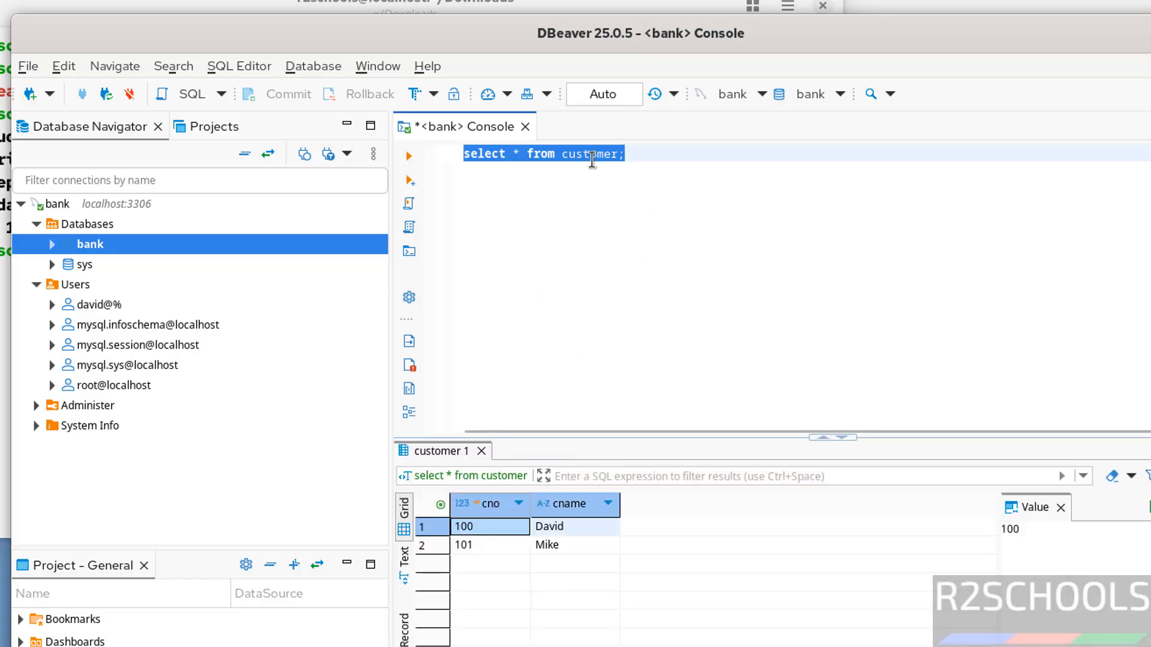
Replace the query with select version(); and run it
left_click(565, 154)
left_click_drag(518, 154, 735, 180)
key("Delete")
type("ve")
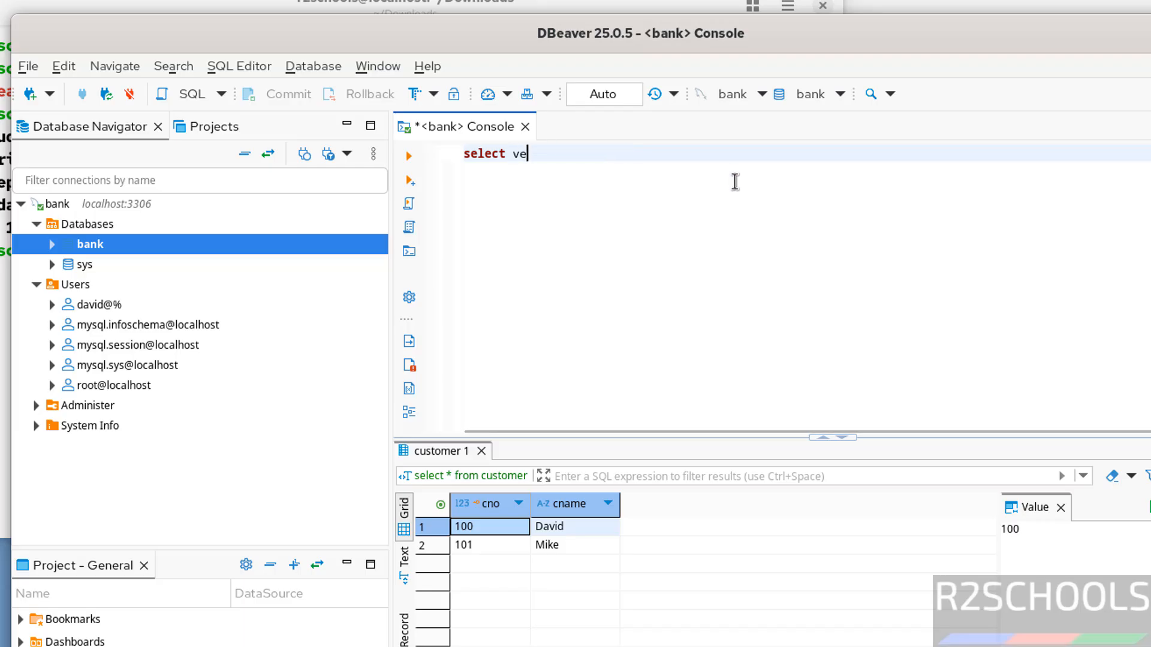
type("rsion();")
left_click(410, 156)
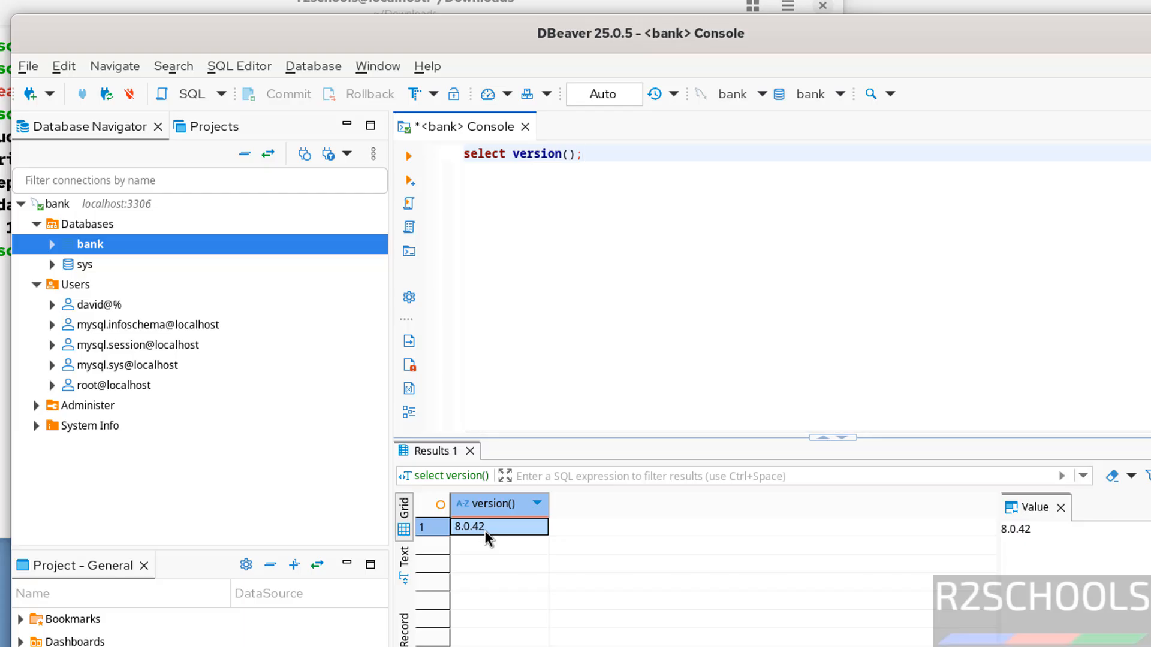
Collapse the bank connection and disconnect it
left_click(20, 204)
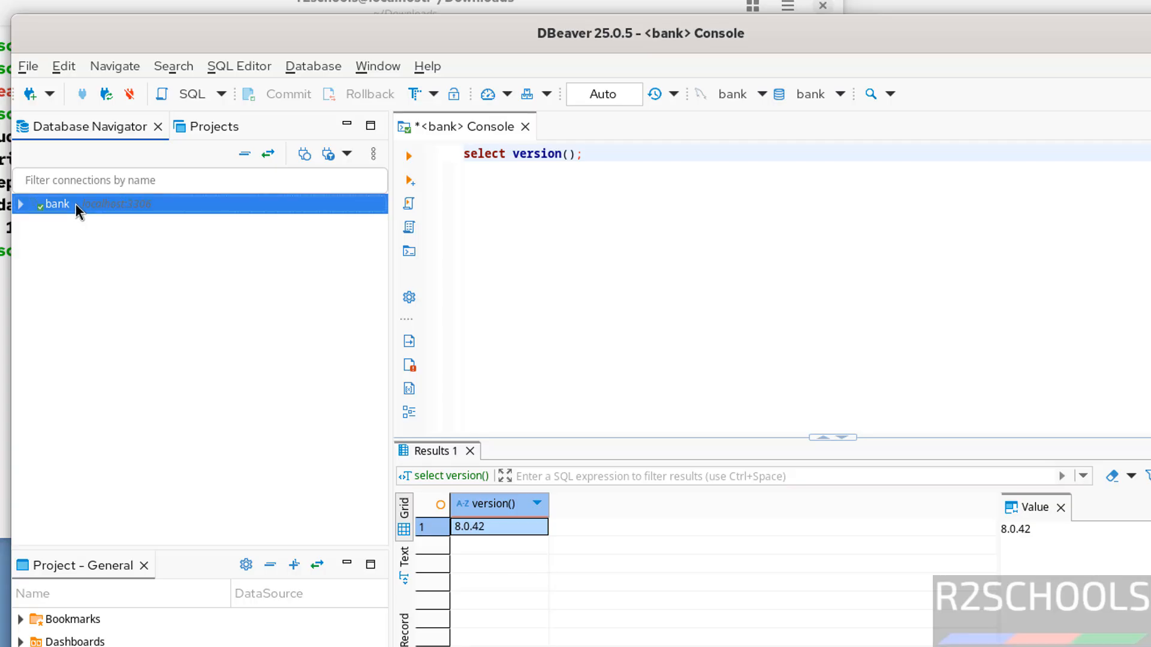
right_click(74, 203)
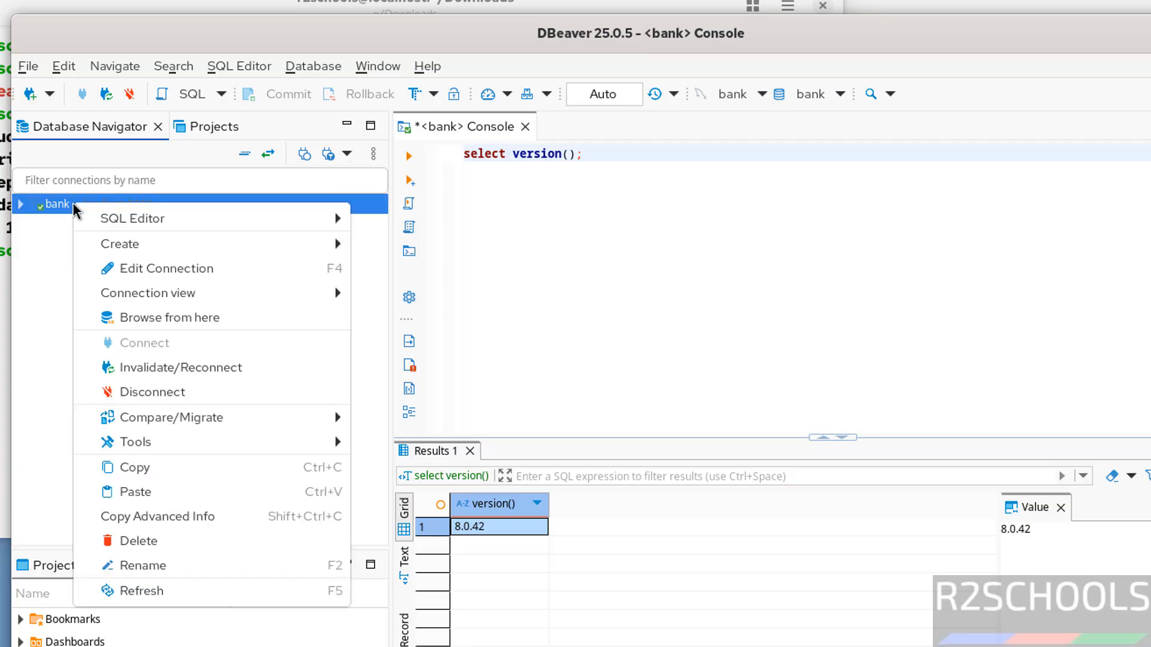
left_click(196, 398)
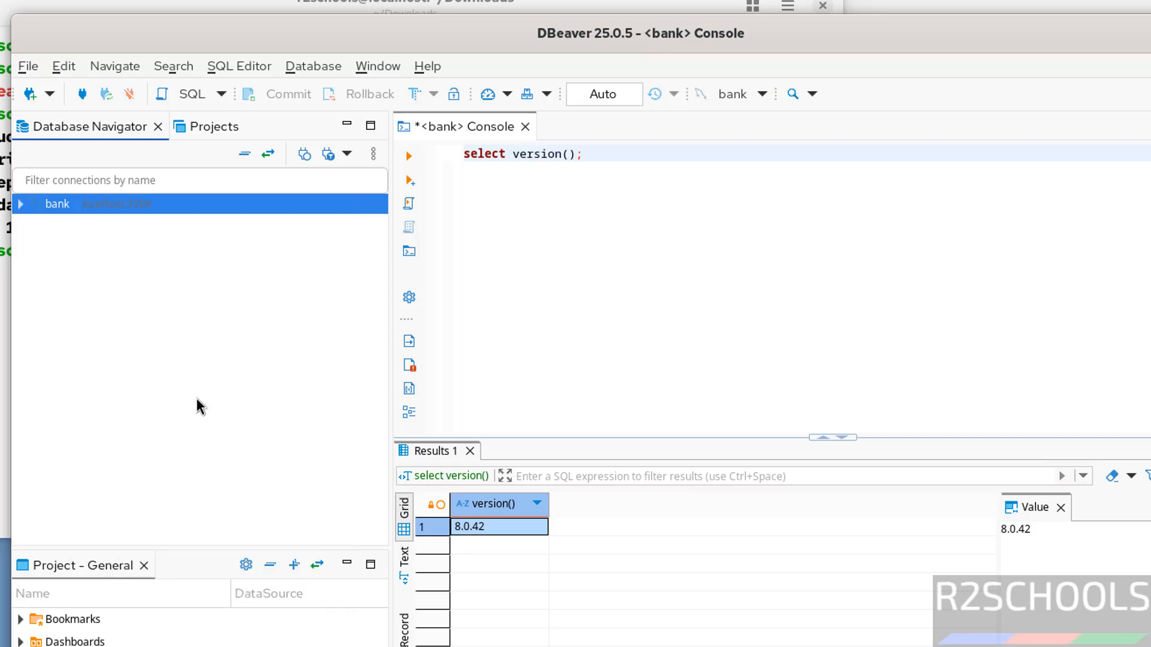
Delete the bank connection and close its SQL console
right_click(83, 210)
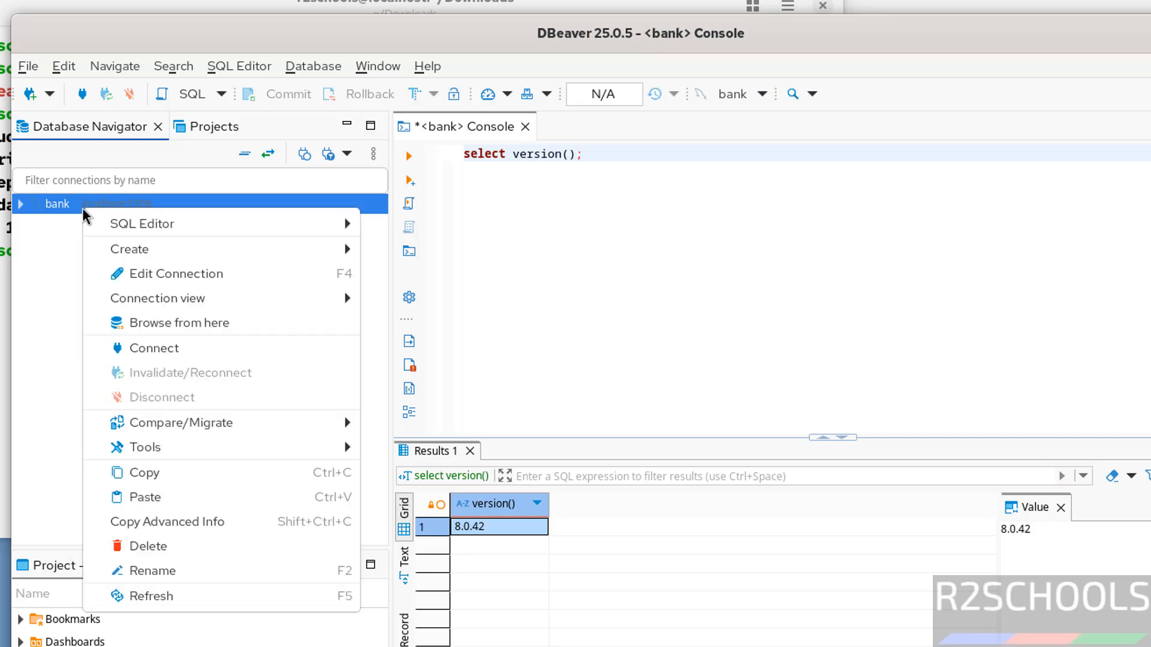
left_click(161, 547)
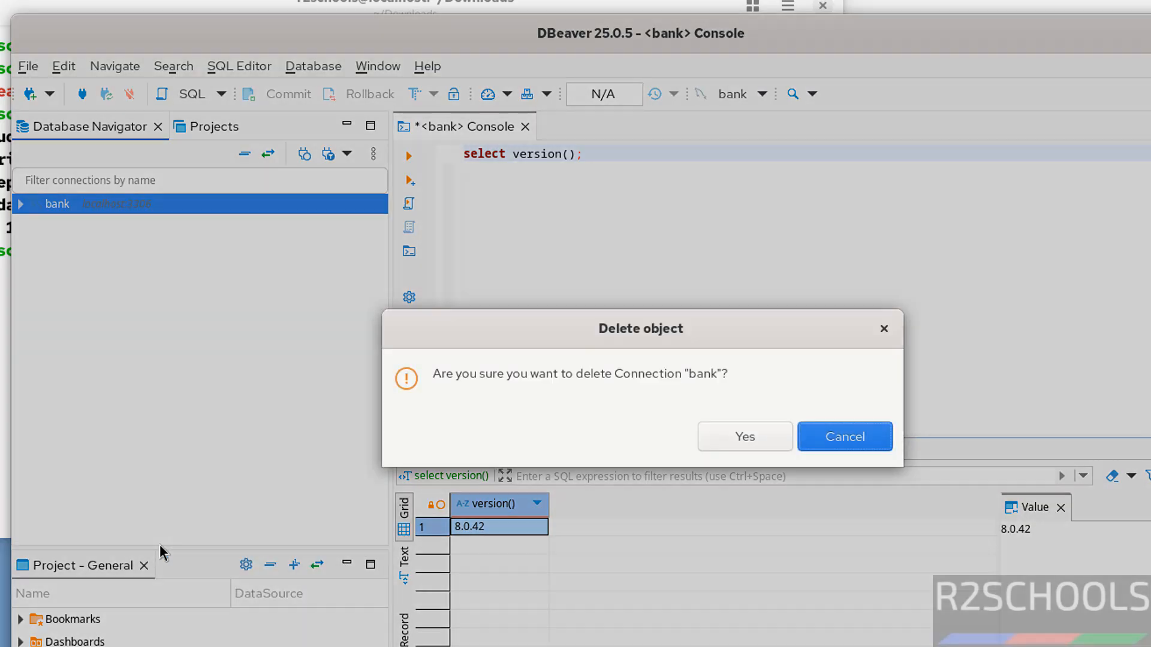
left_click(765, 445)
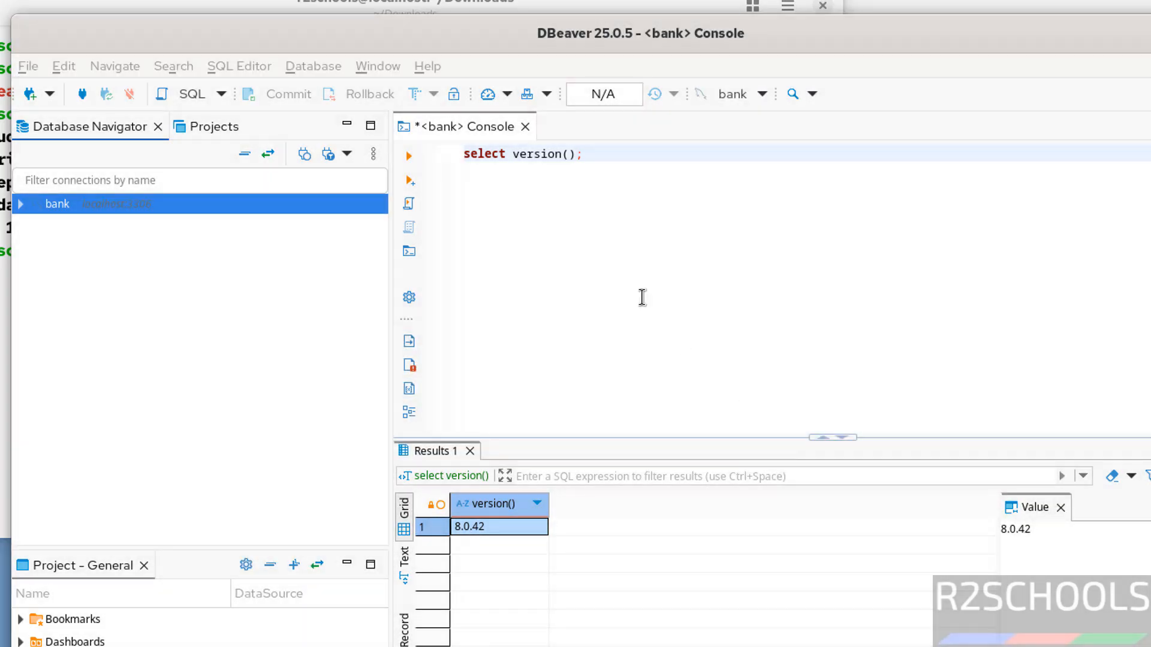
left_click(526, 127)
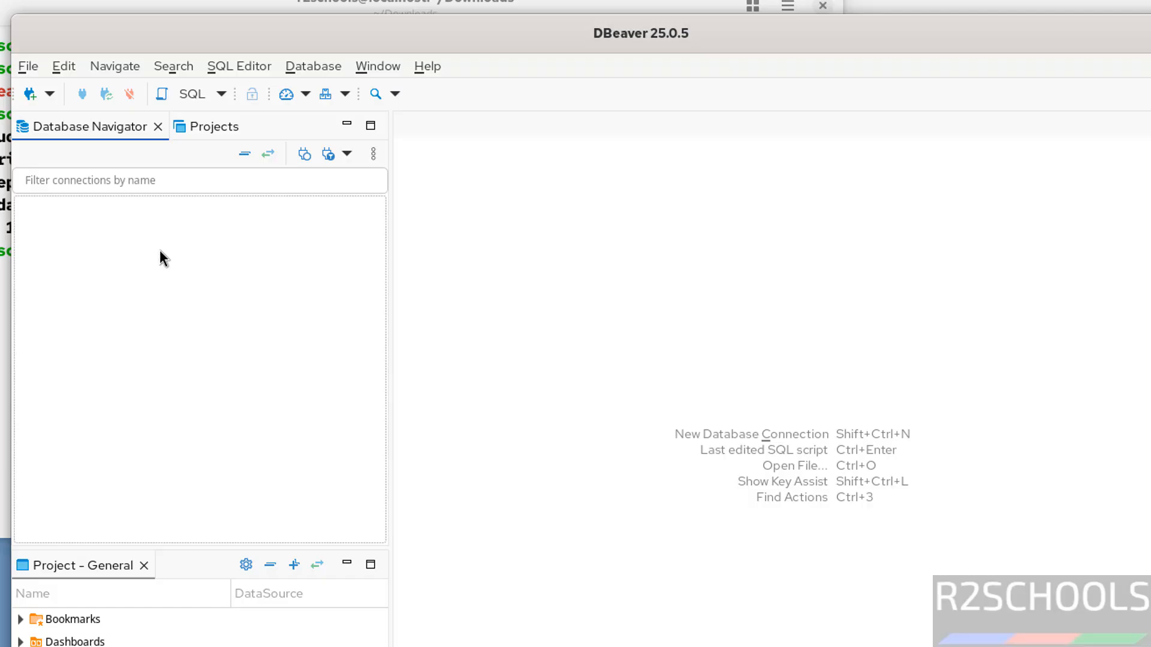
Create a new PostgreSQL connection on localhost, enabling Show all databases and entering the postgres user's password
left_click(29, 94)
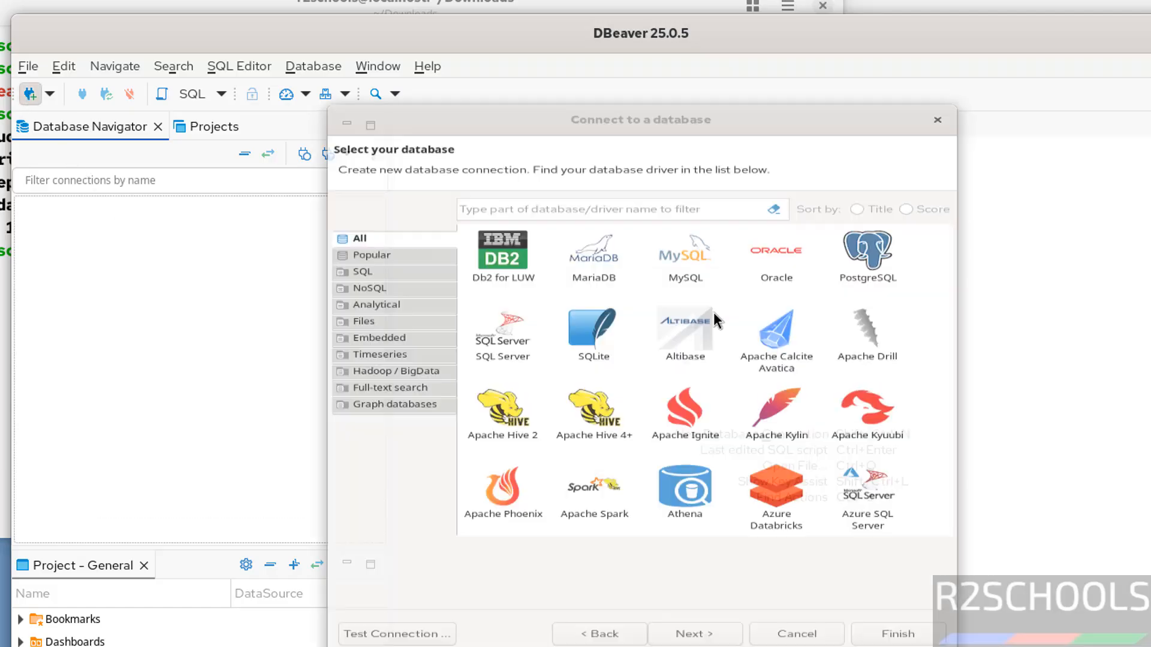
left_click(869, 240)
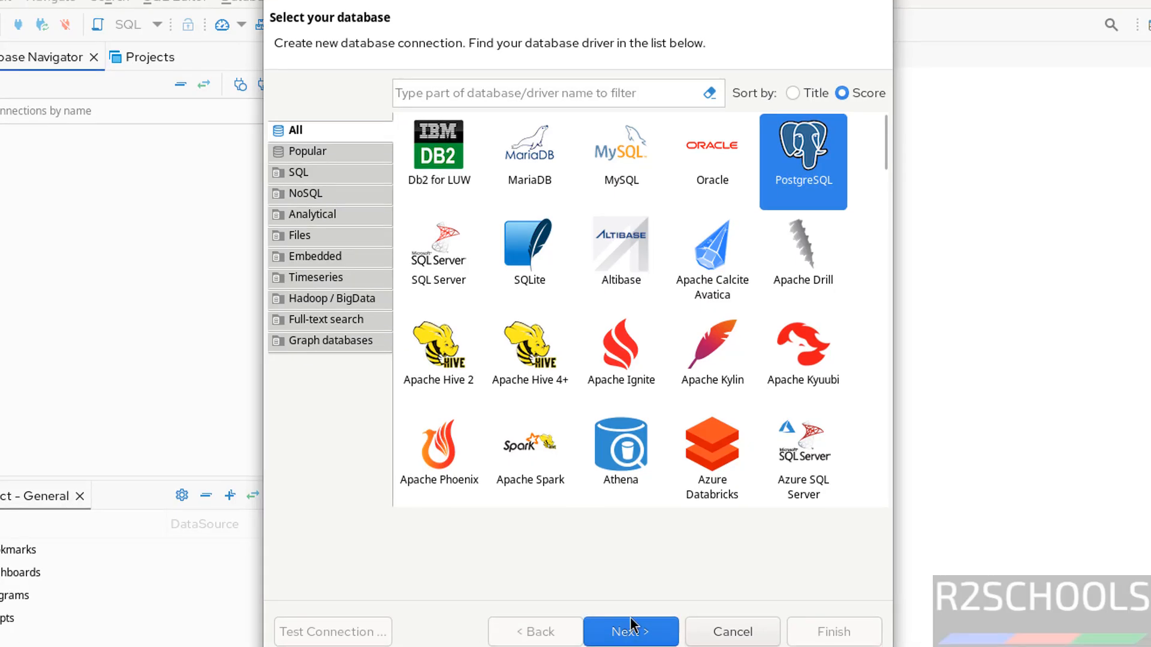
left_click(630, 630)
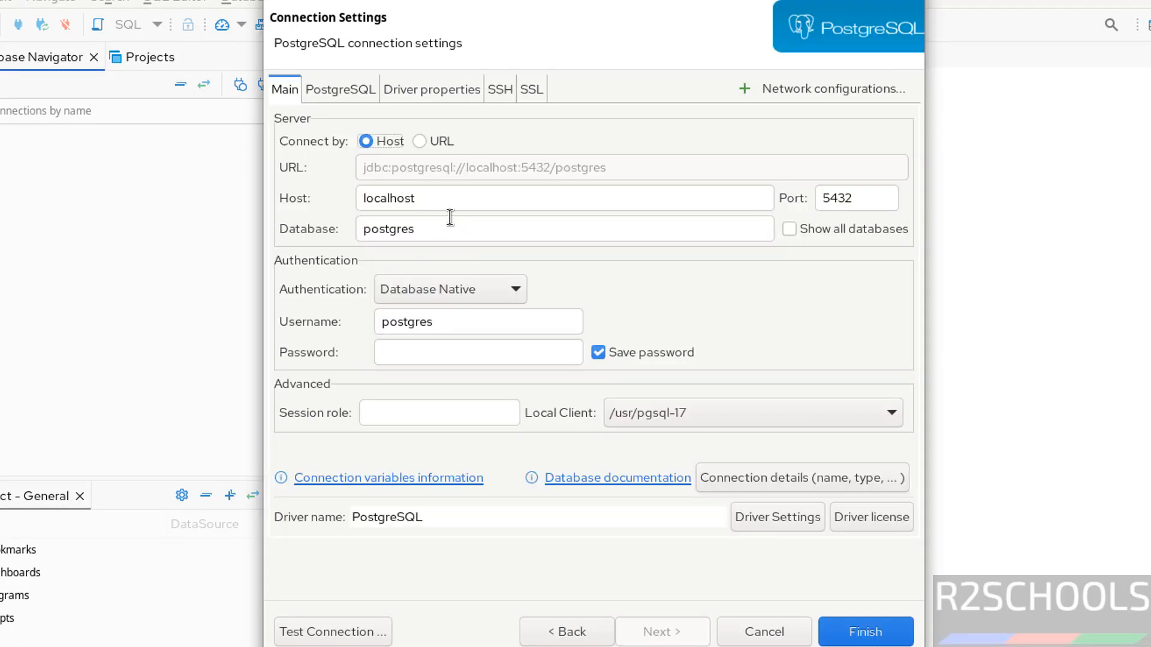
double_click(438, 198)
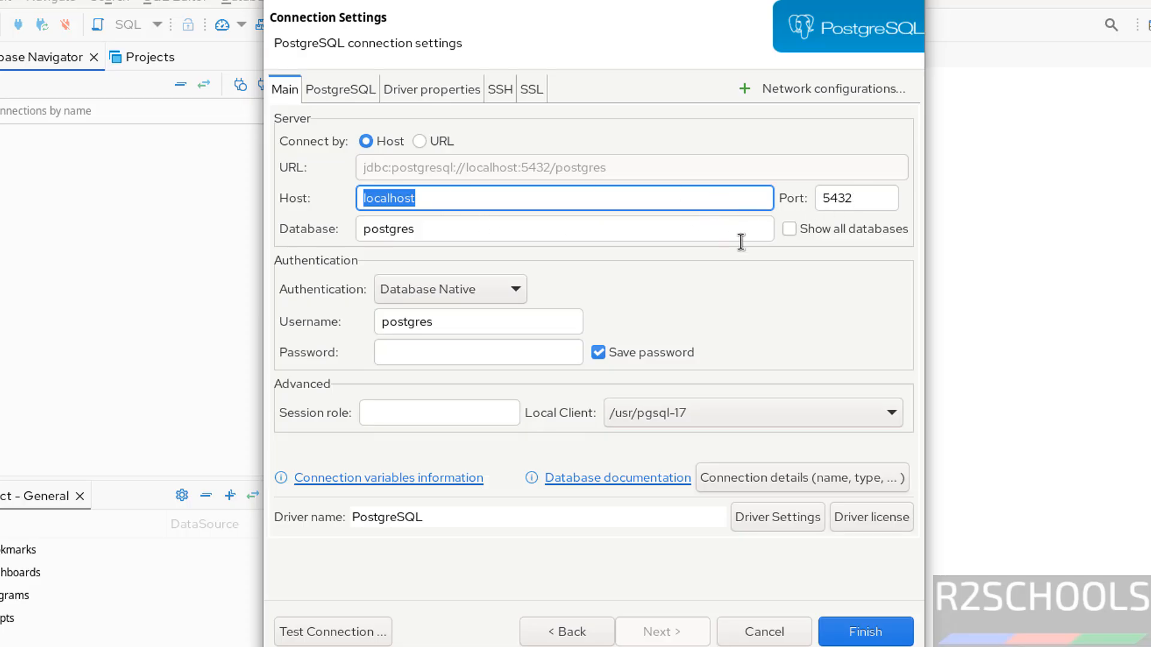
left_click(793, 231)
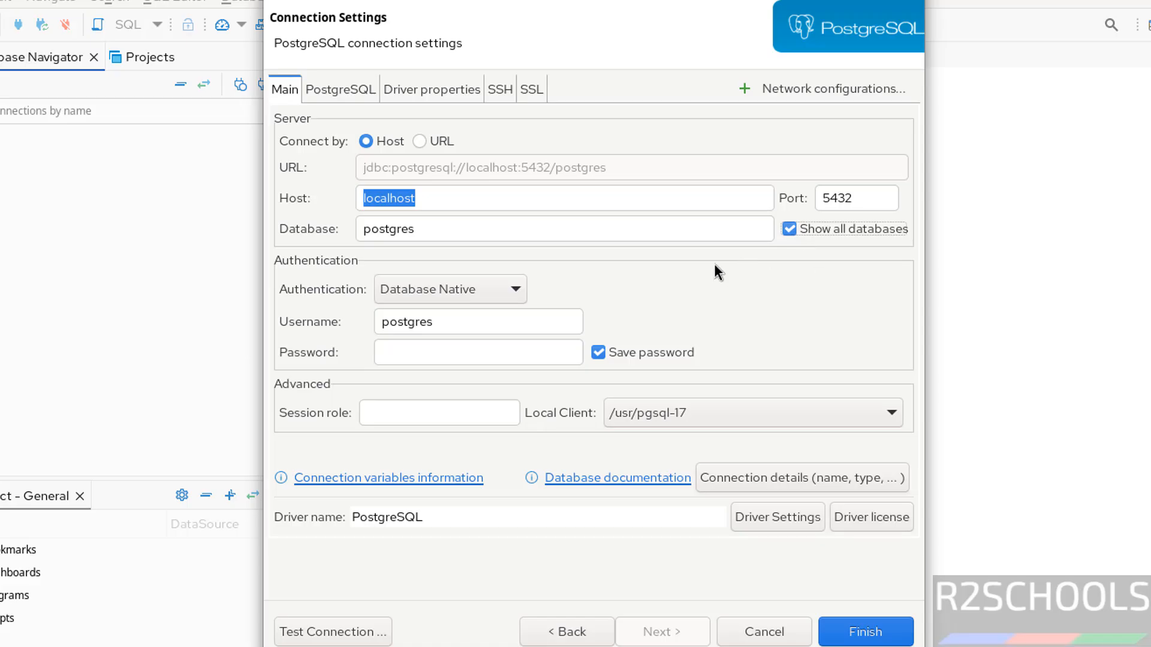
left_click_drag(453, 317, 347, 318)
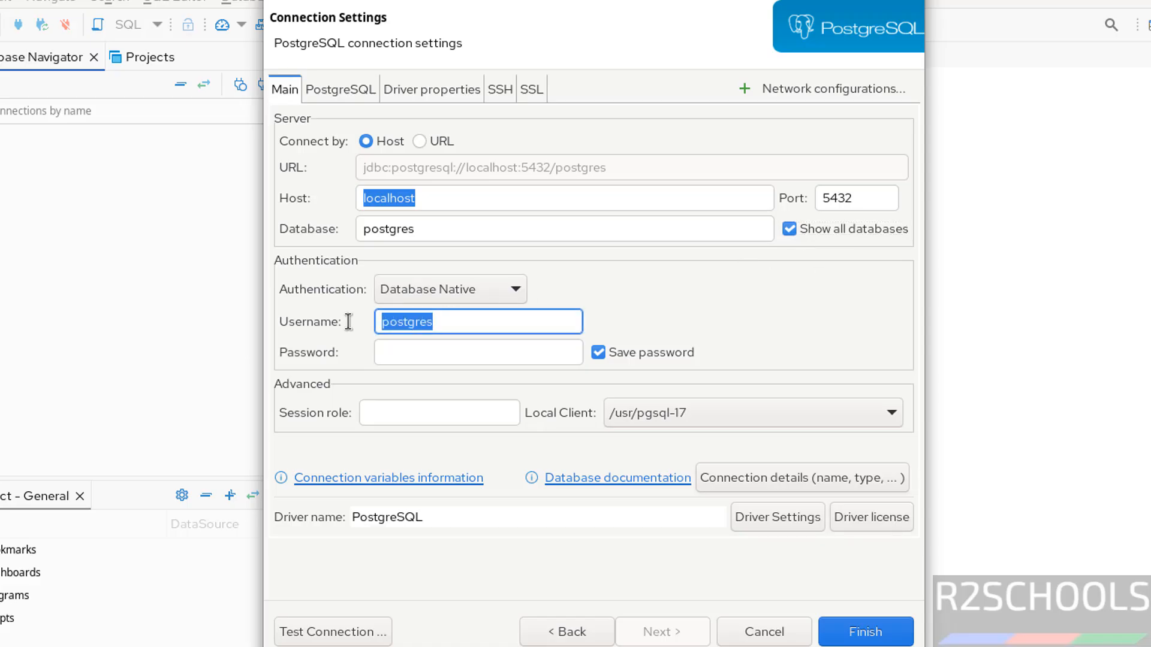
left_click(452, 362)
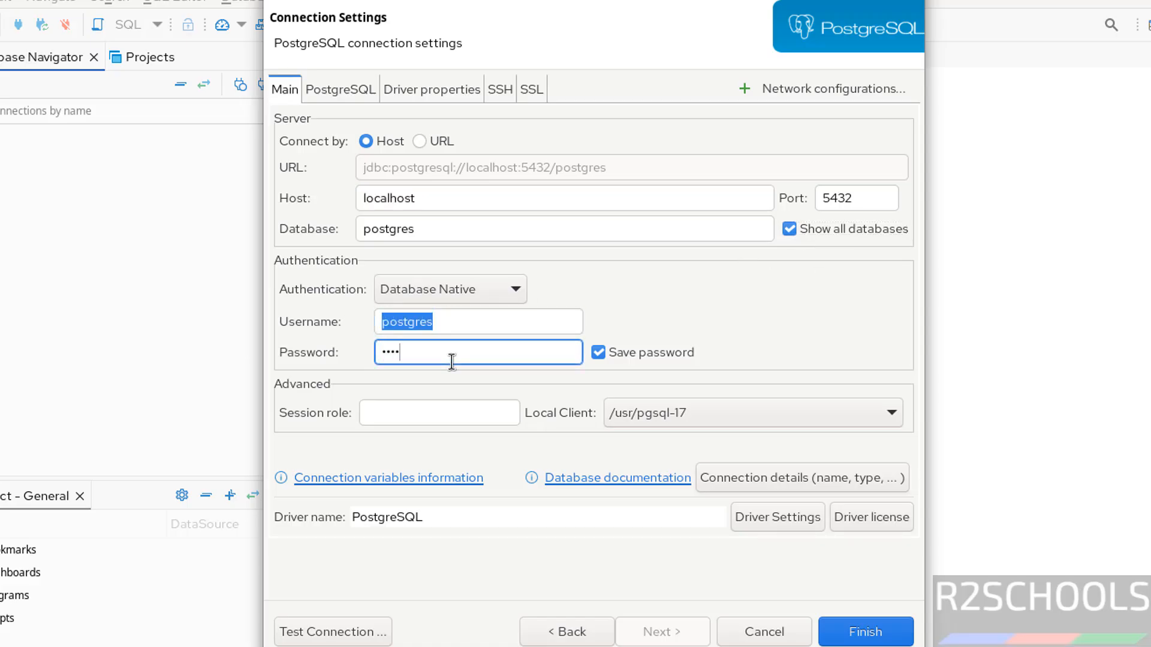
Test the connection, downloading the PostgreSQL driver files, and finish creating it
left_click(324, 634)
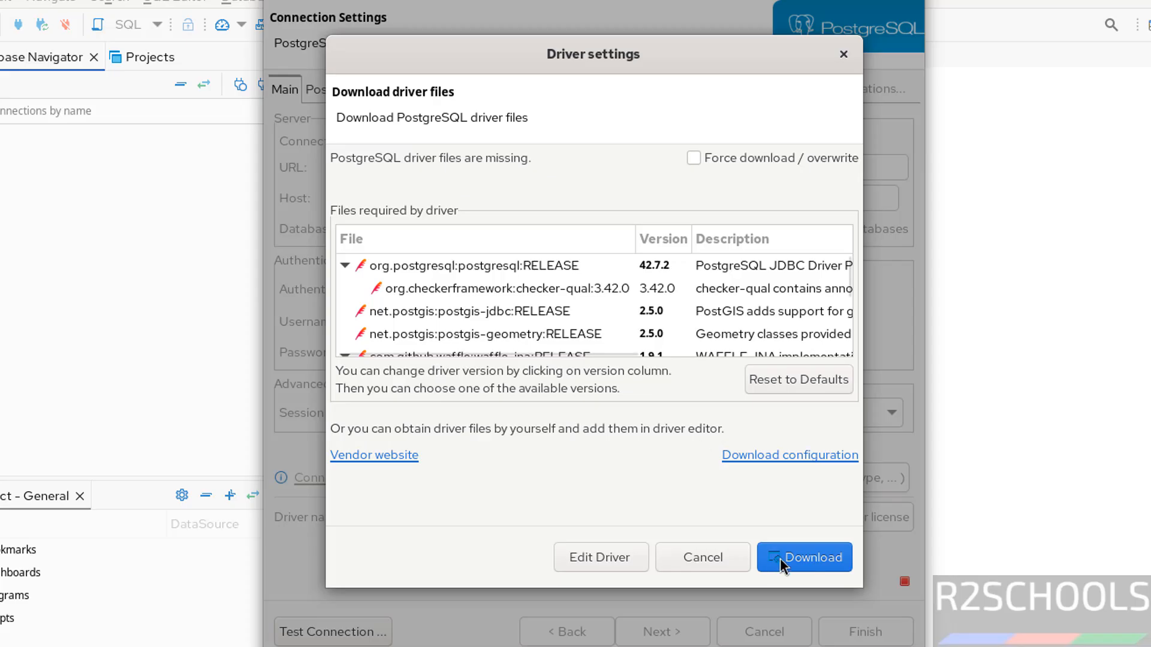
left_click(808, 559)
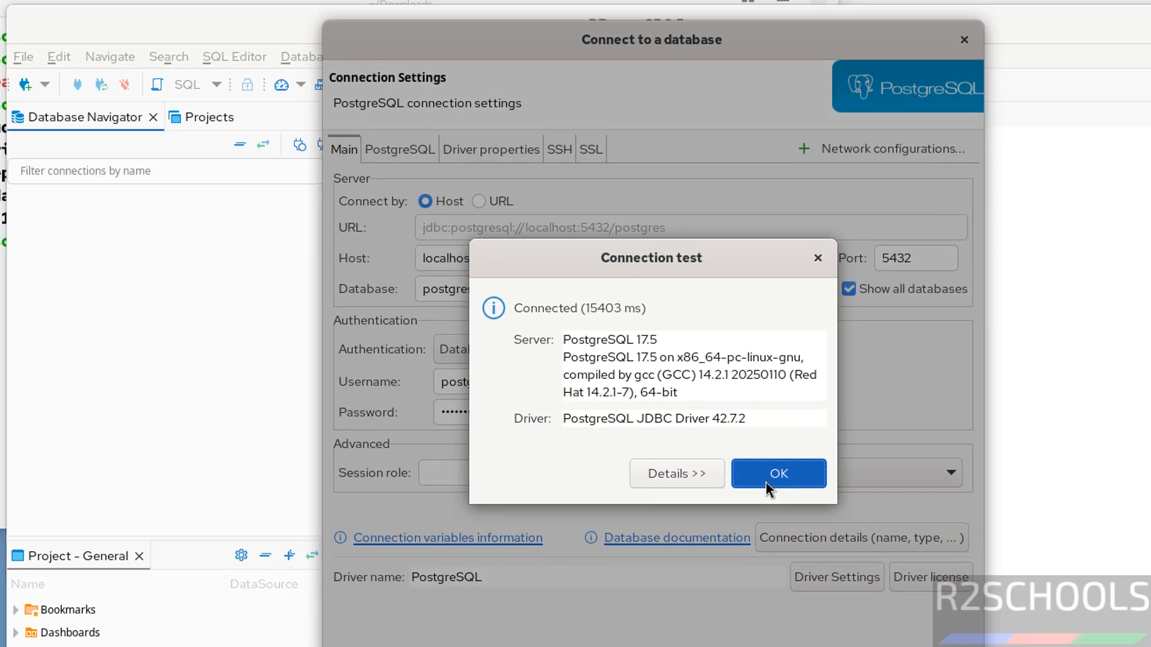
left_click(766, 482)
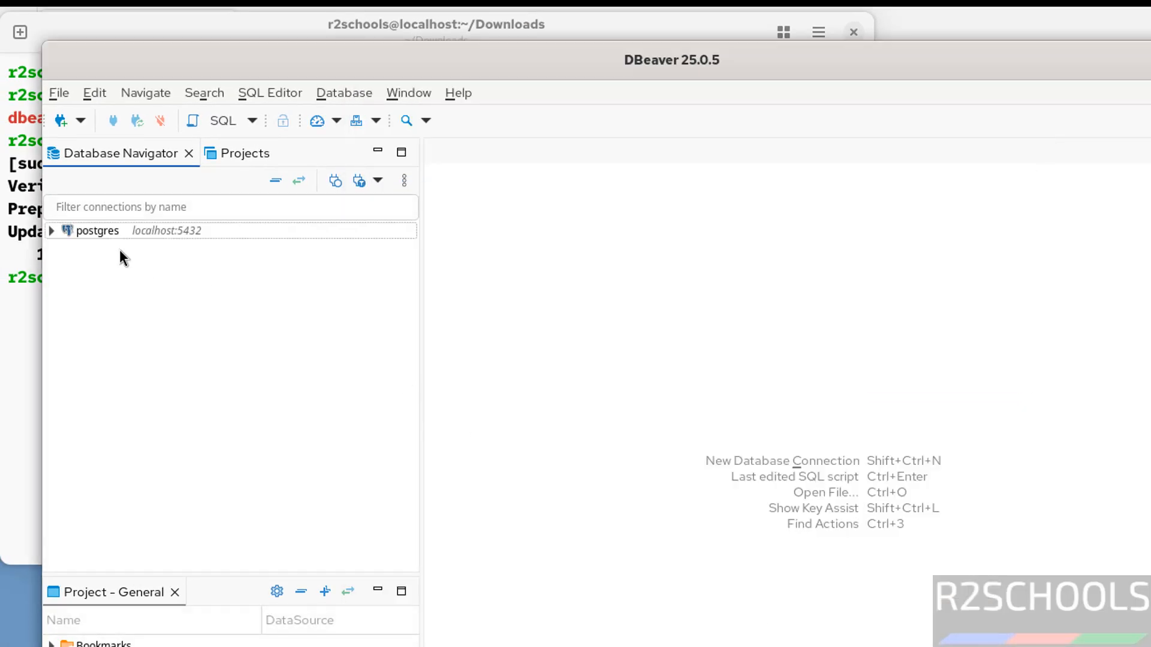
Expand the postgres connection's databases and open an SQL console on the bank database
left_click(53, 232)
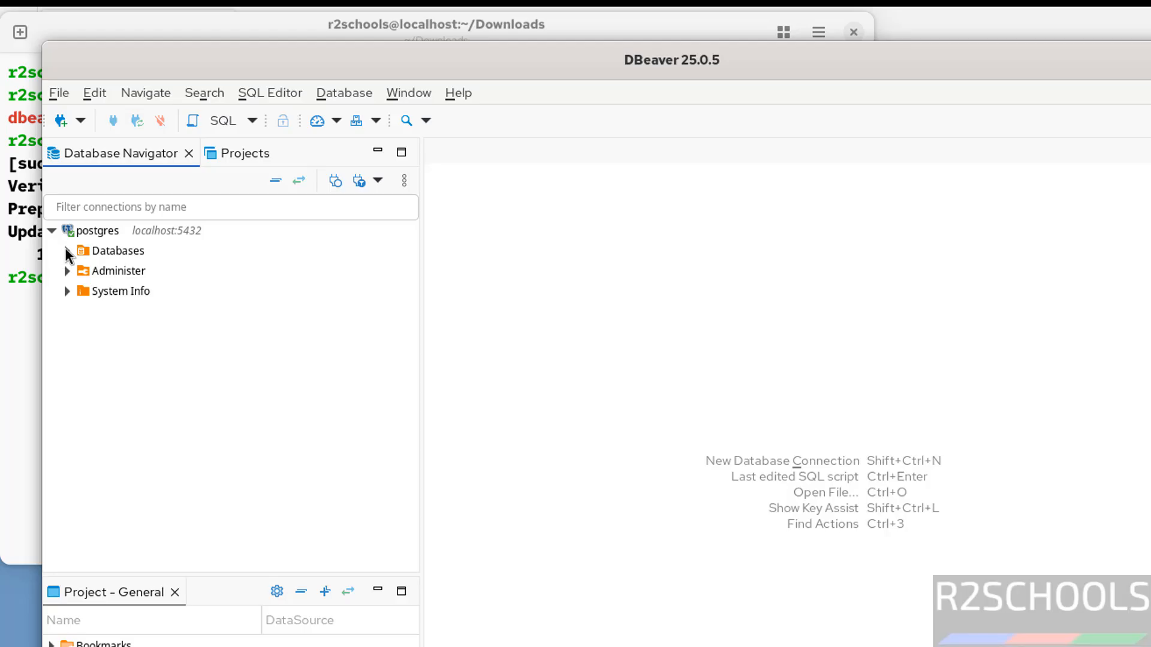
left_click(67, 250)
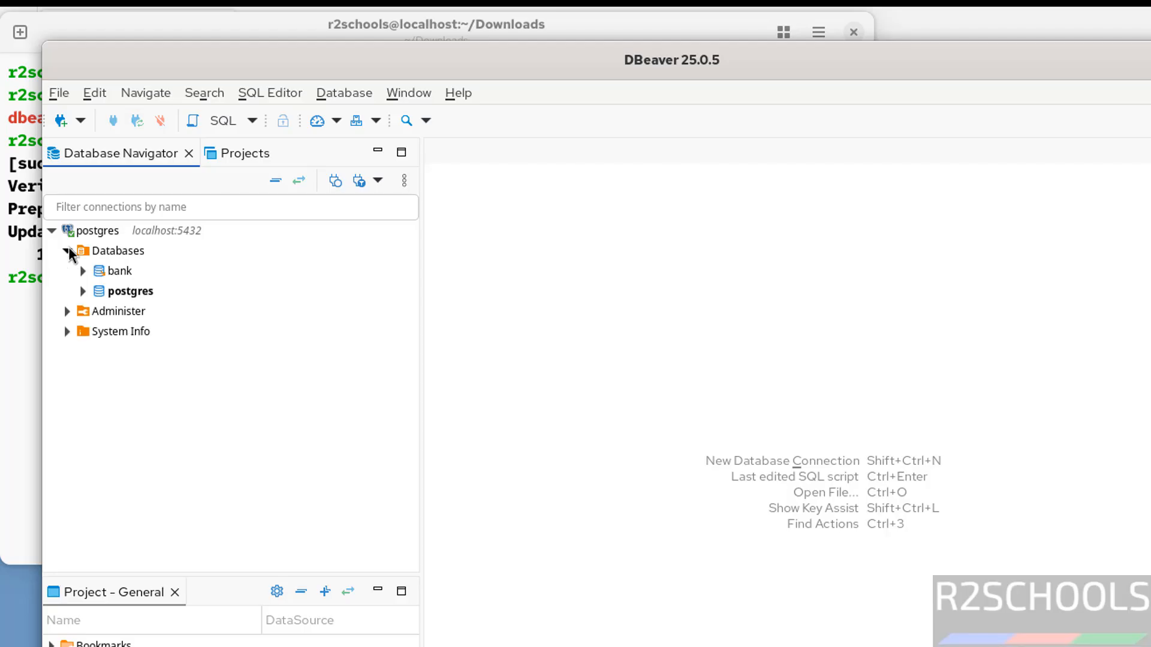
right_click(112, 273)
mouse_move(207, 318)
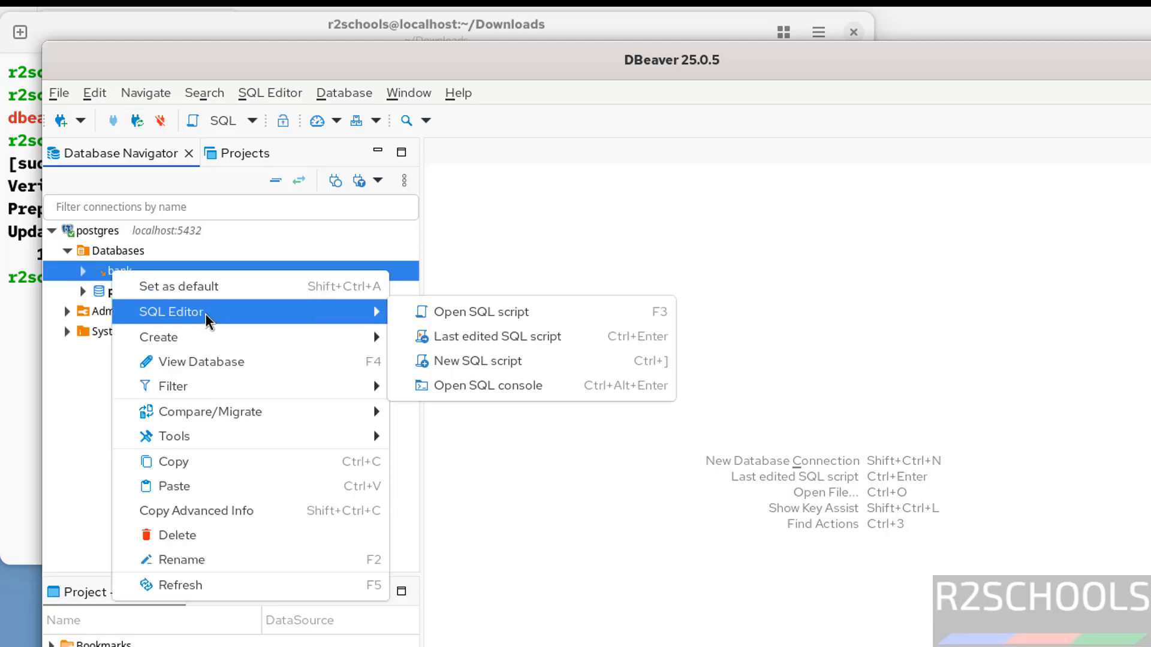
left_click(468, 387)
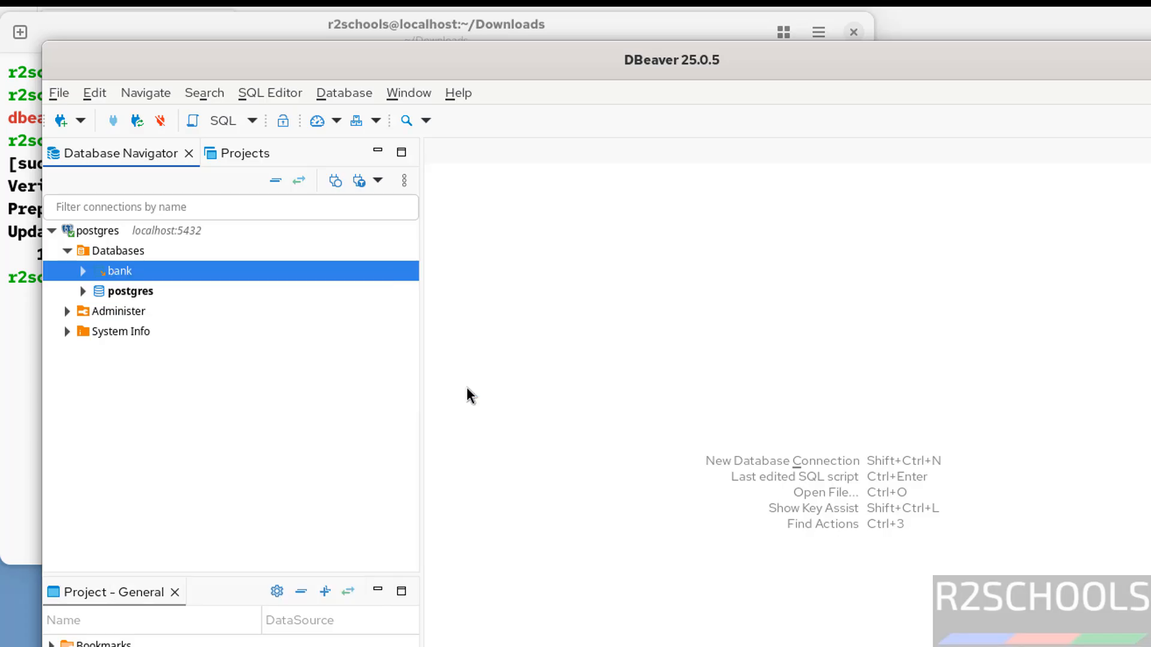
Write the query select version(); in the bank console and execute it
type("s")
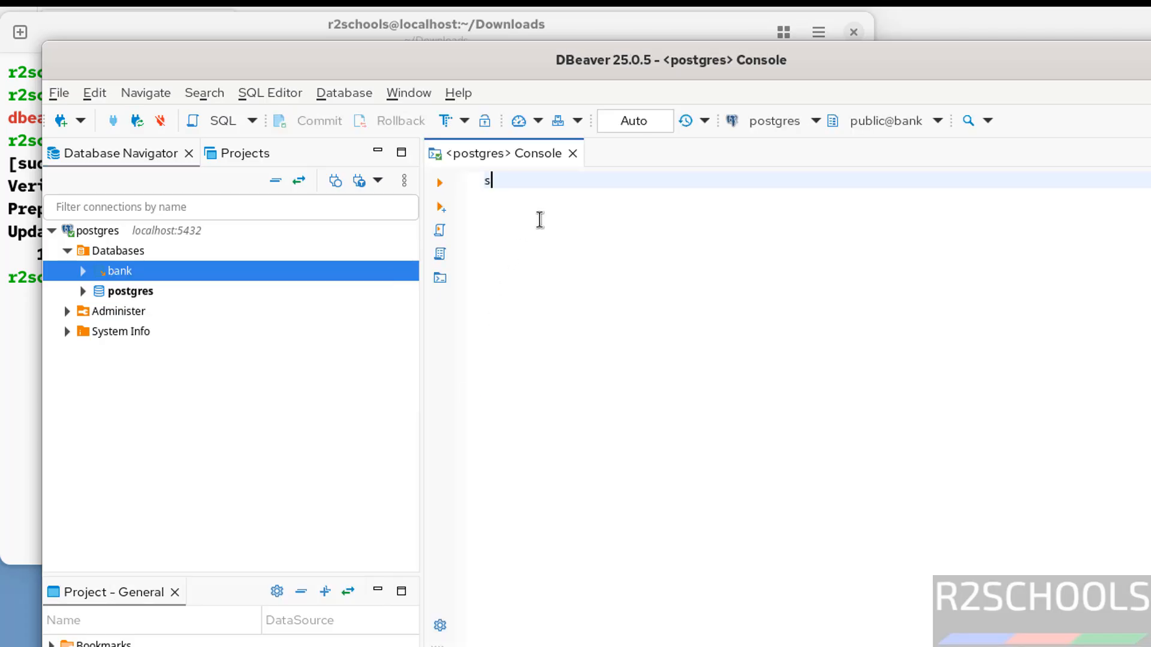
type("elect ver")
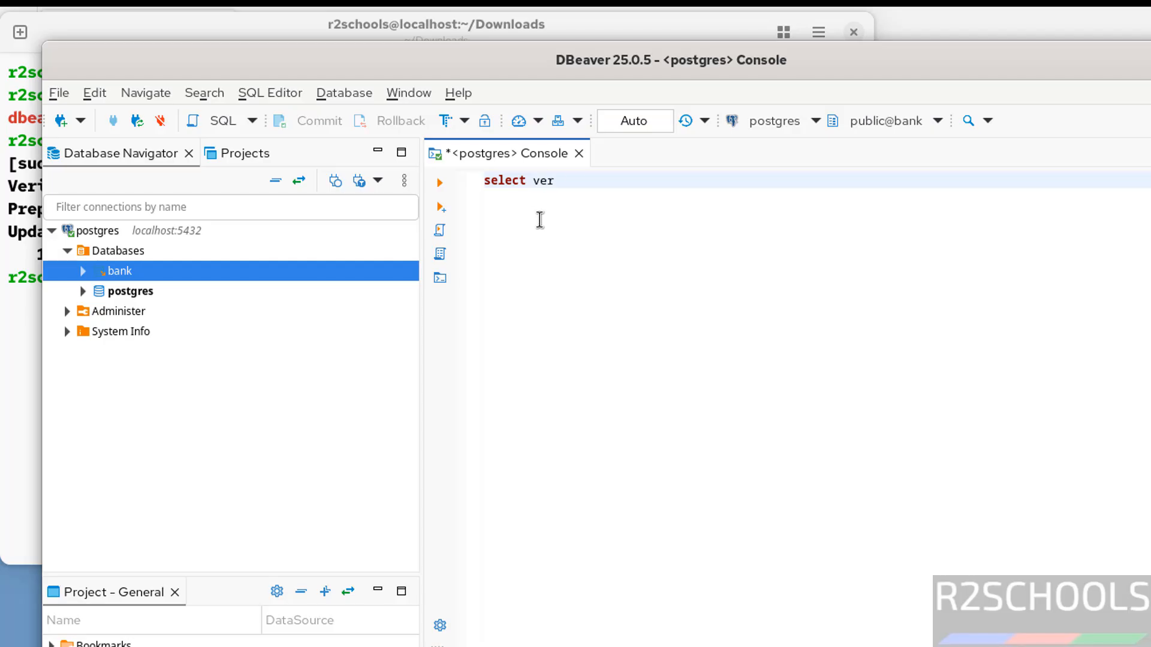
type("sion")
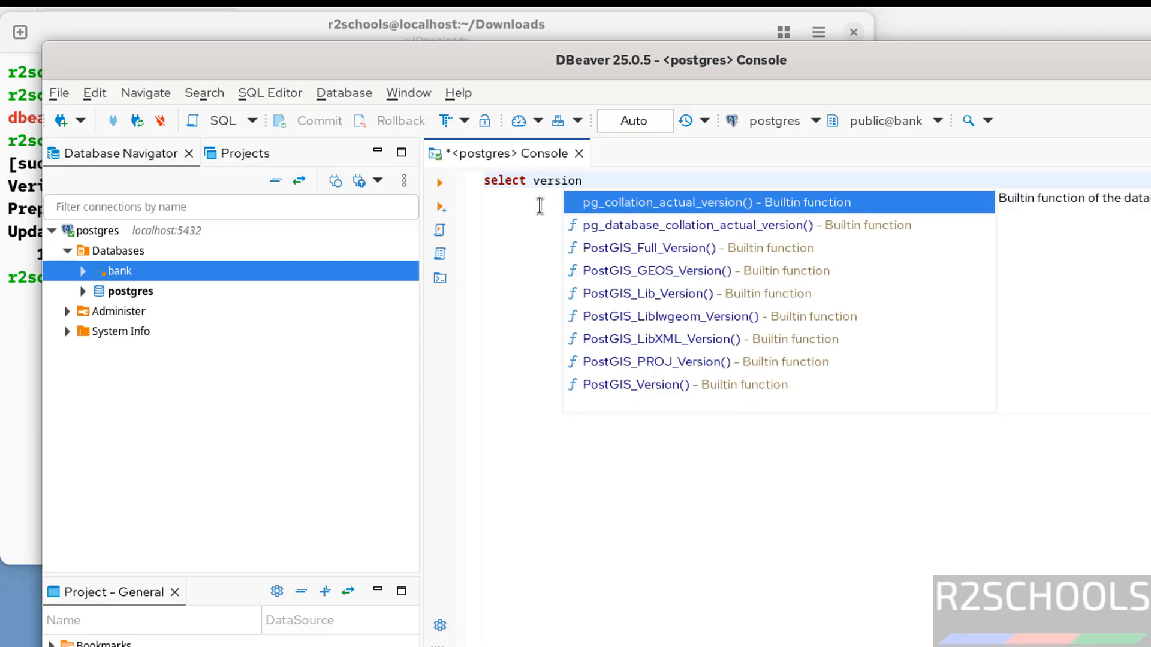
type("();")
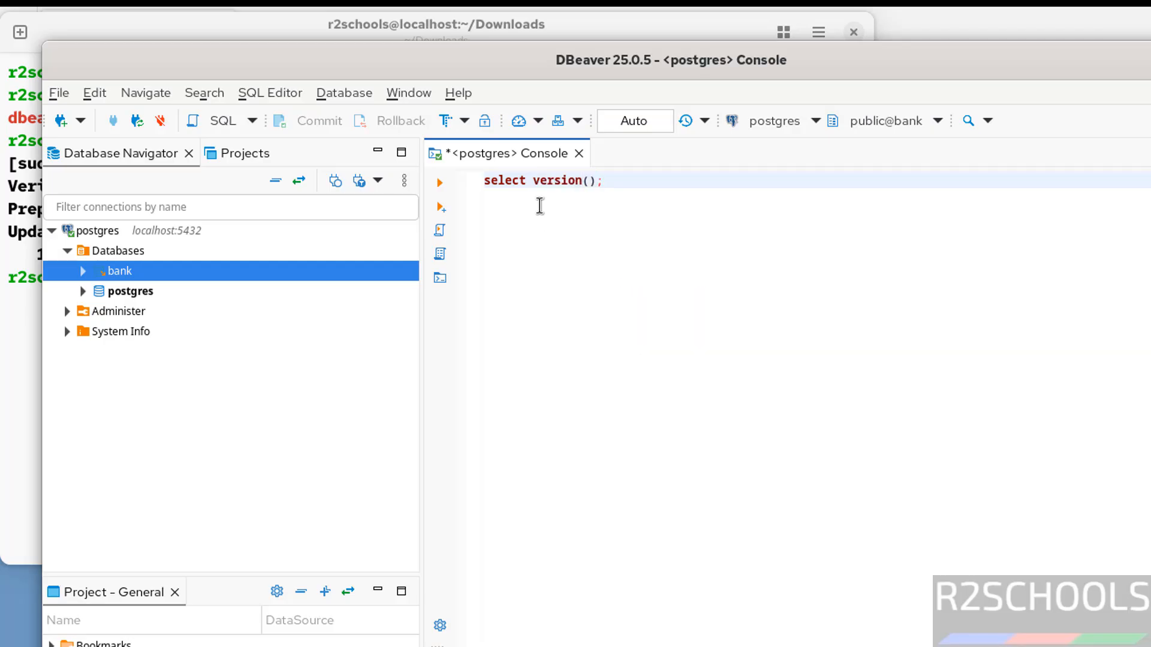
left_click(443, 182)
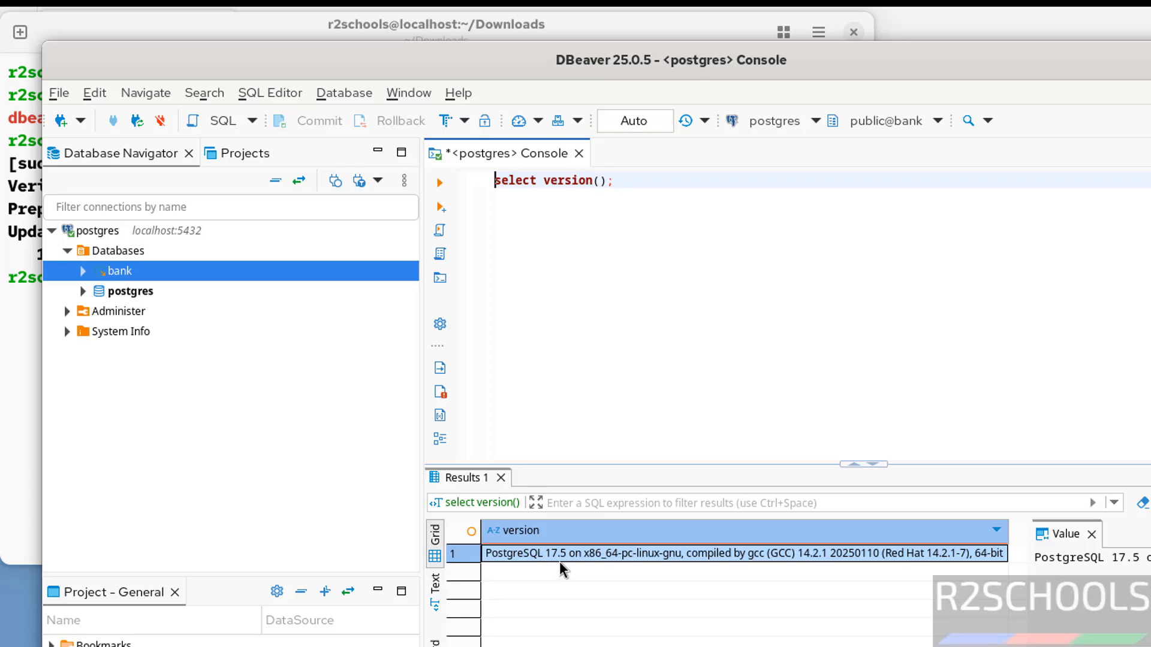
Expand the bank database down through Schemas and public to its Tables folder
left_click(84, 270)
left_click(122, 252)
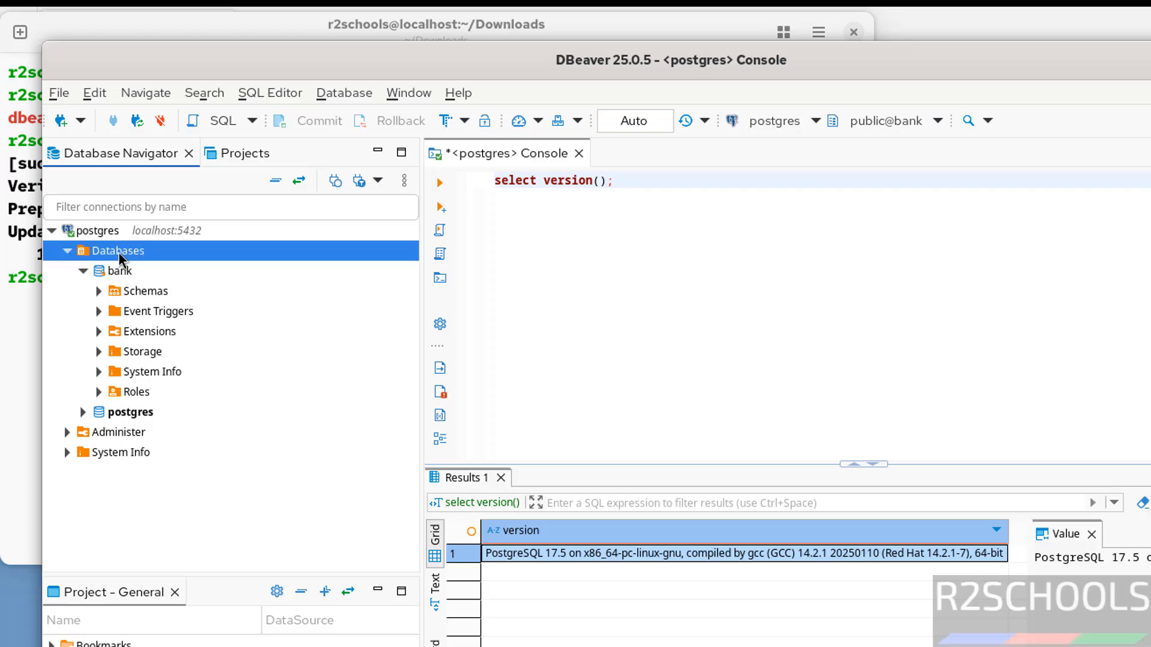
right_click(119, 254)
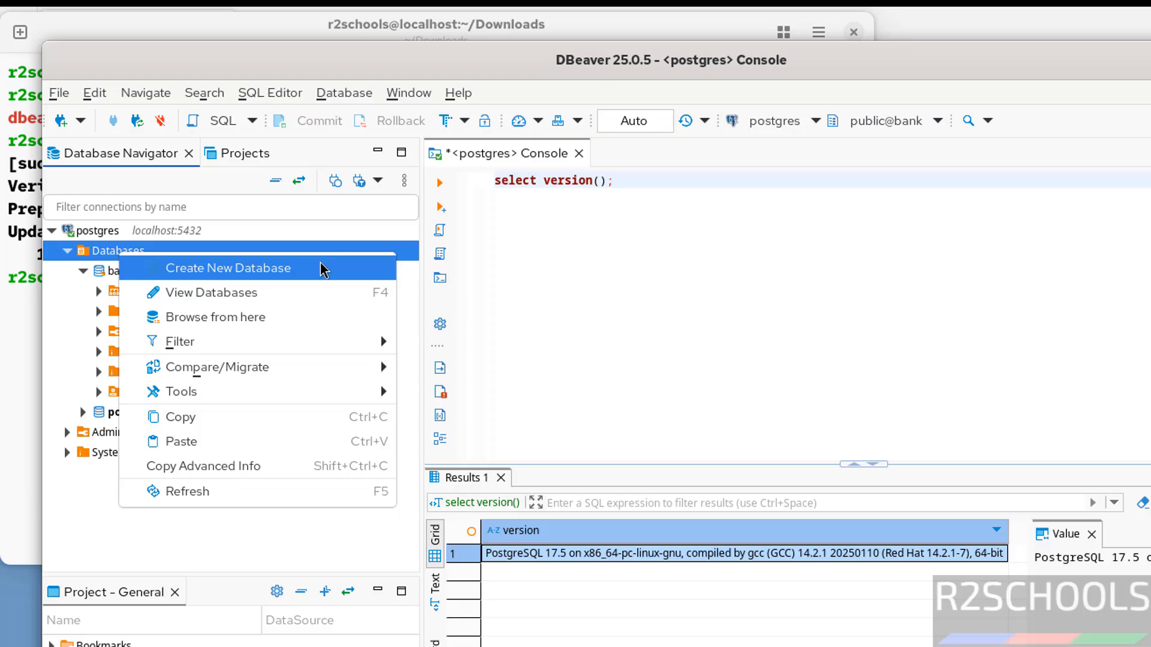
left_click(543, 307)
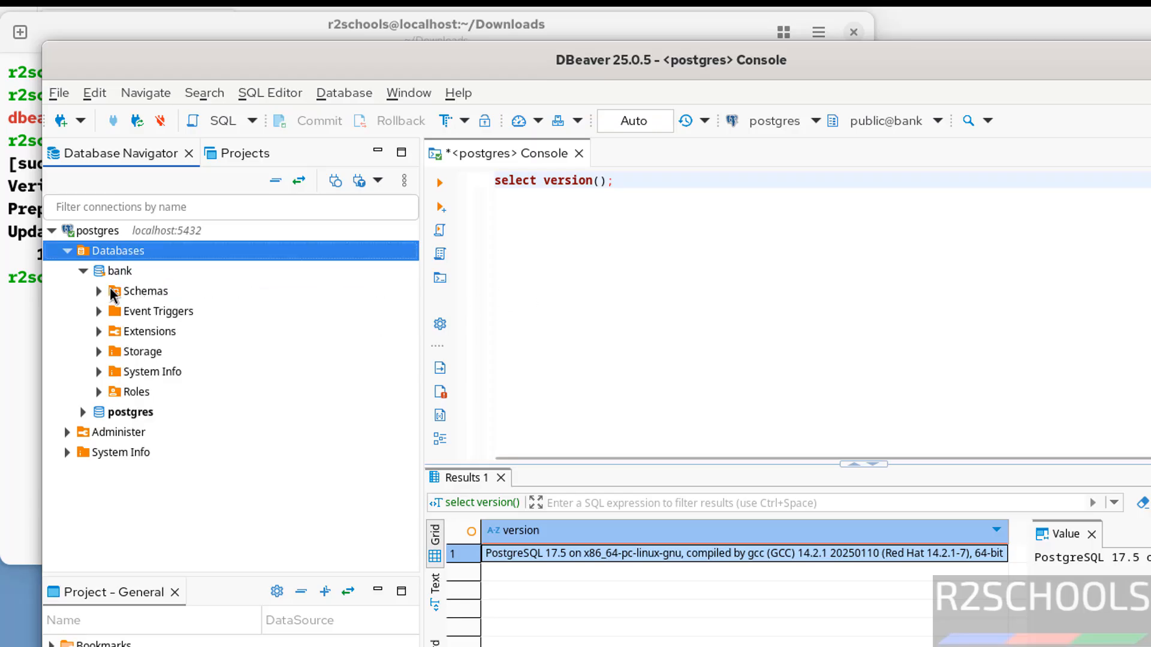
left_click(98, 292)
left_click(117, 311)
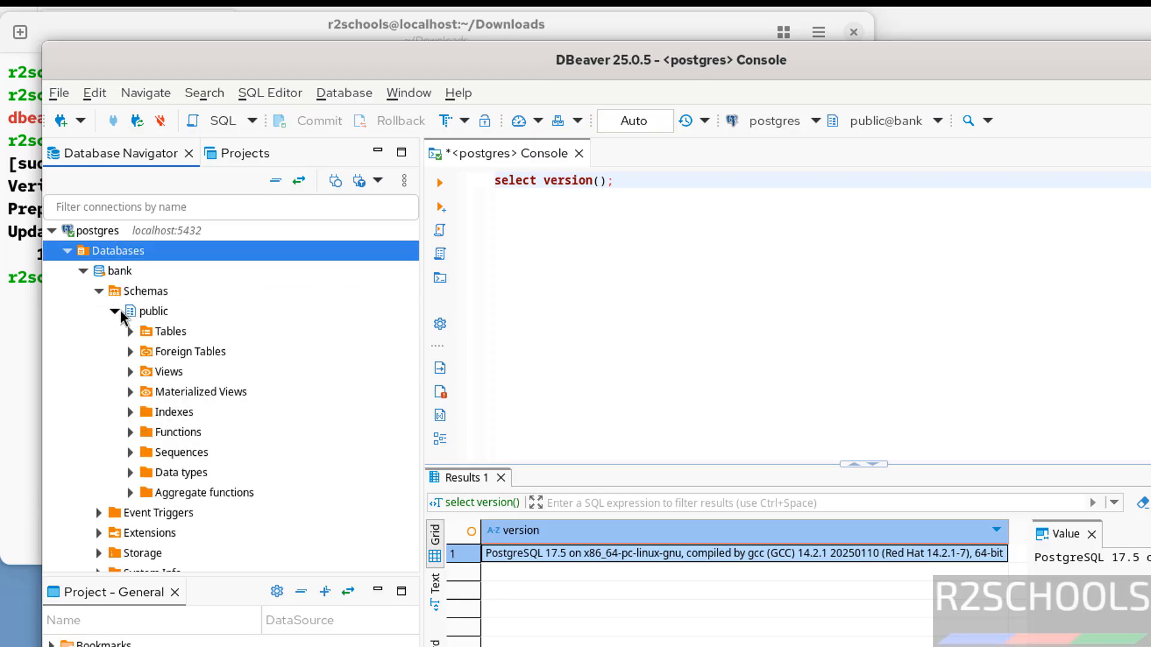
left_click(131, 332)
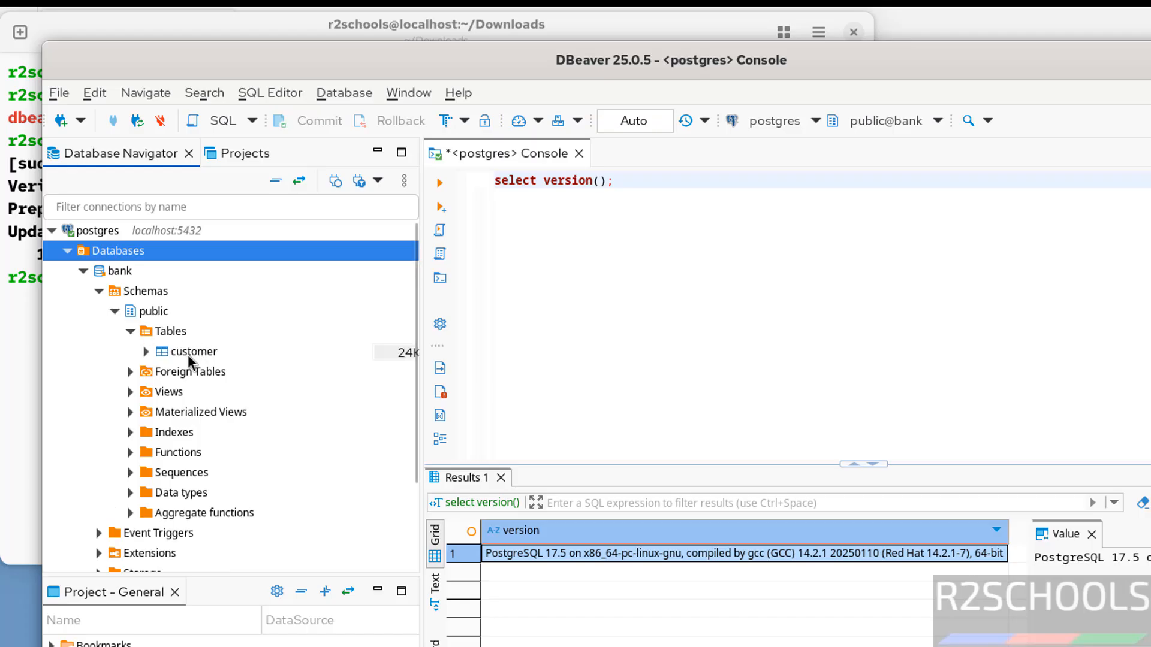
right_click(179, 337)
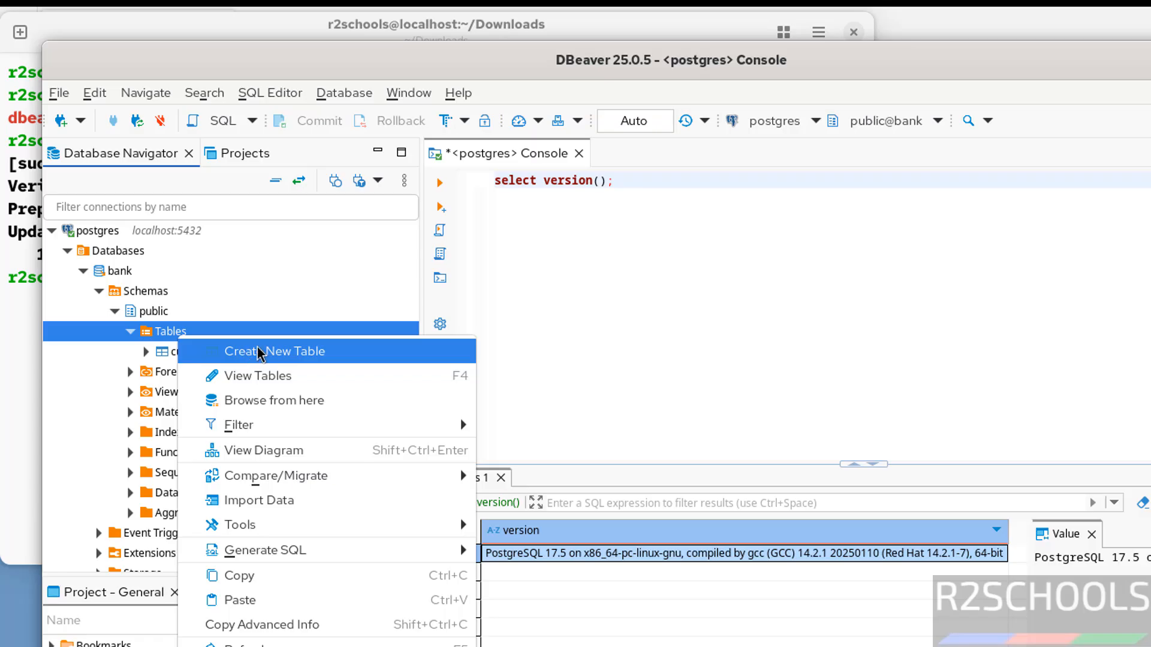
left_click(625, 194)
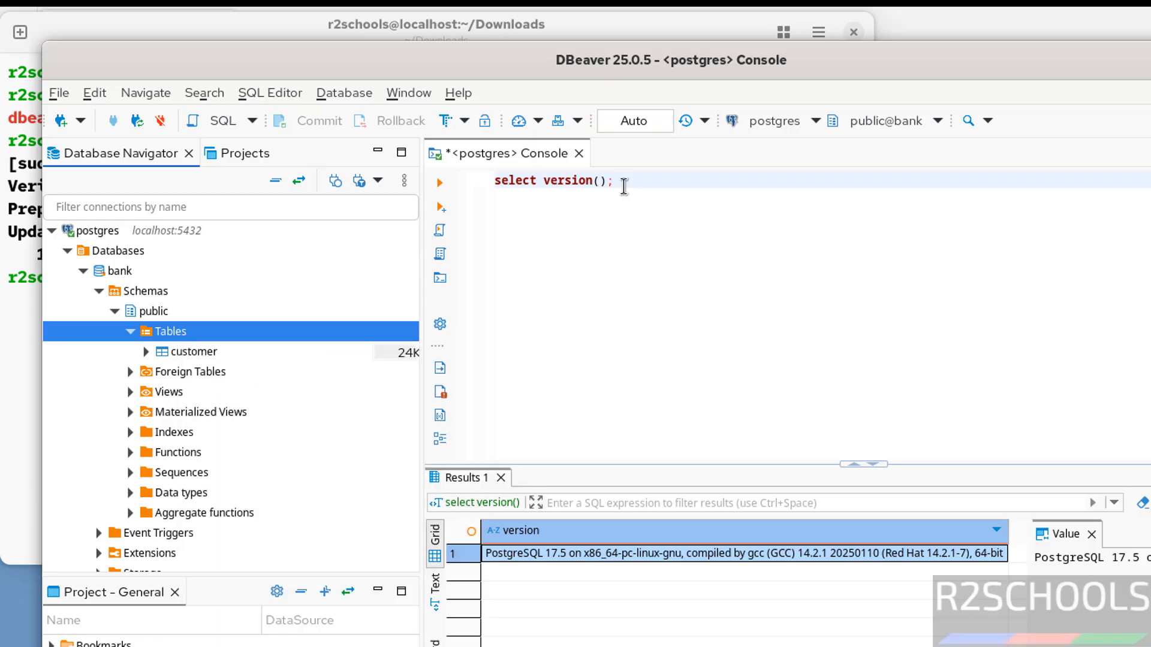
Add the query select * from customer; on a new line, select it and execute it
key("Return")
type("s")
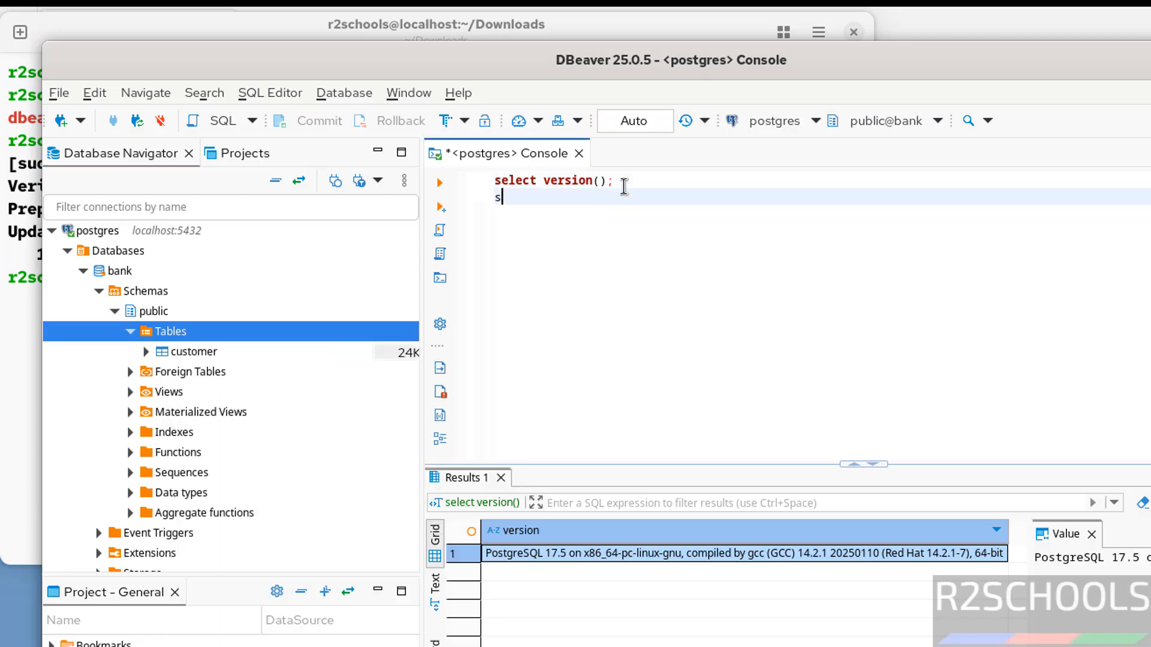
type("elect * from customers")
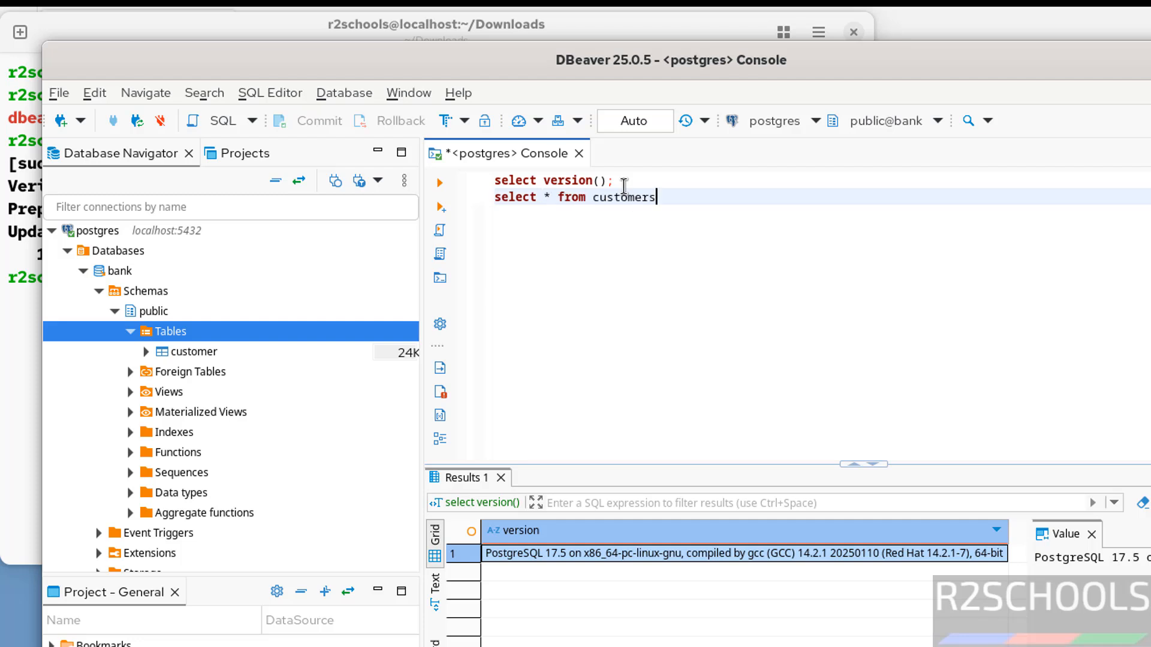
key("BackSpace")
type(";")
key("shift+Home")
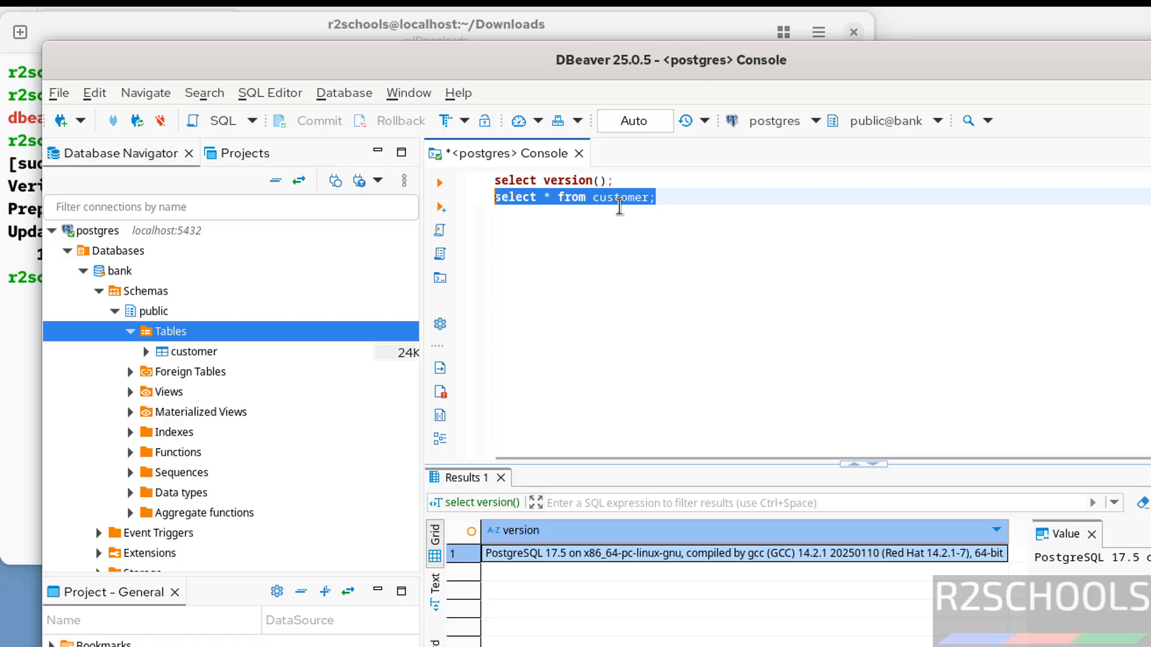
left_click(442, 185)
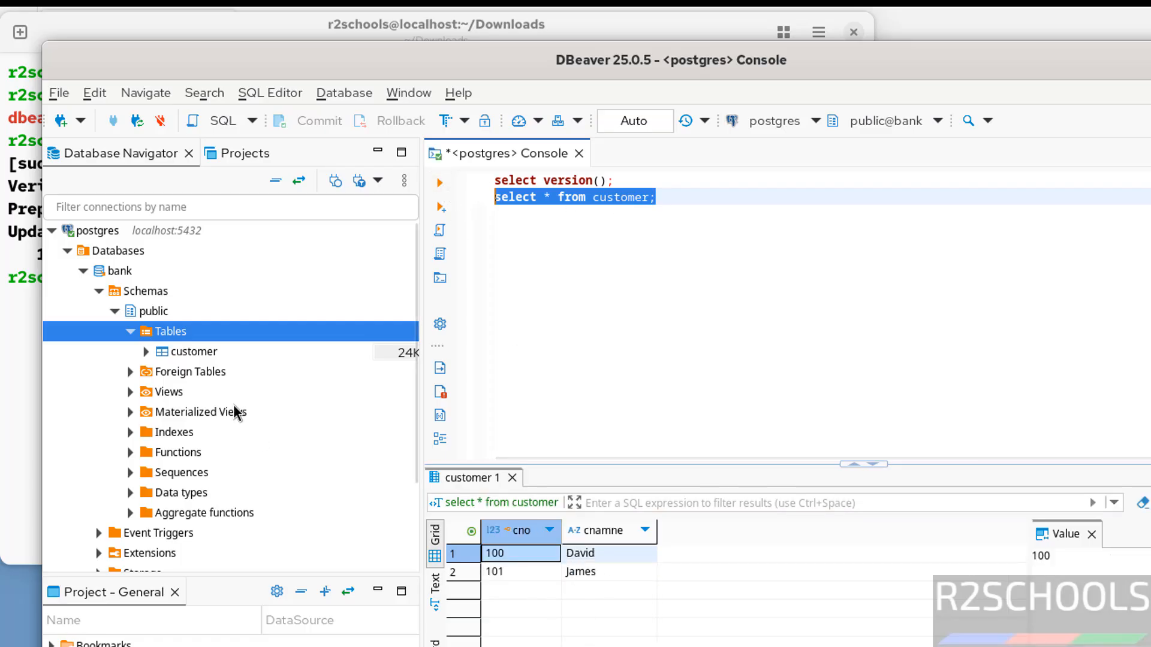
Disconnect the postgres connection and close its SQL console
left_click(68, 254)
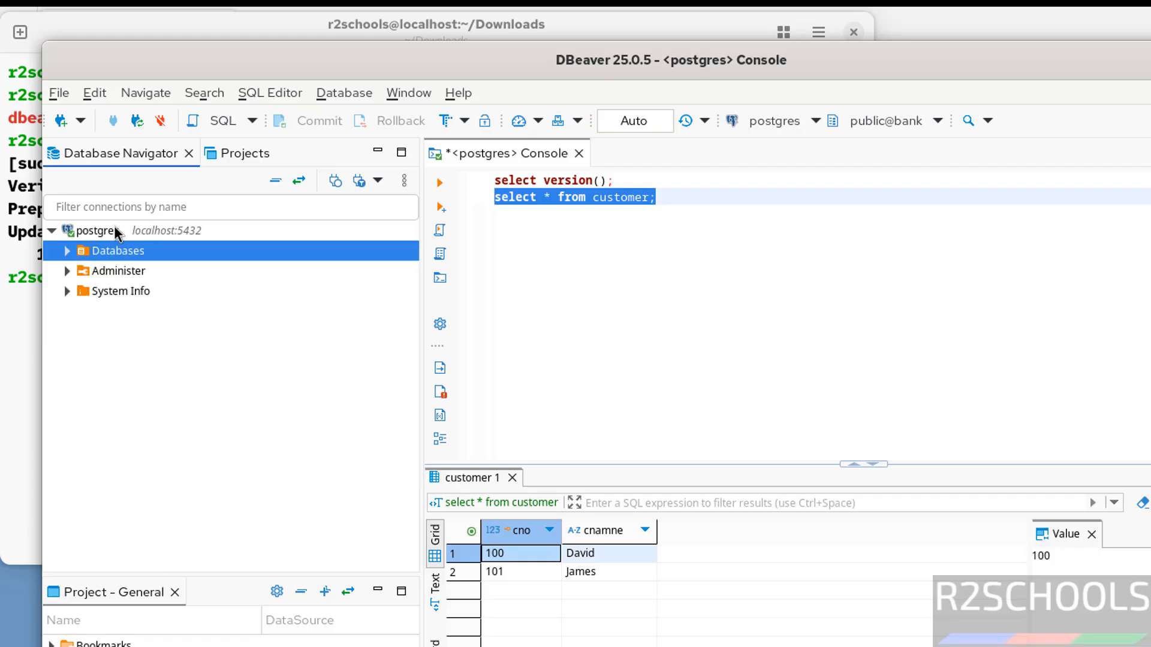
left_click(118, 232)
right_click(118, 232)
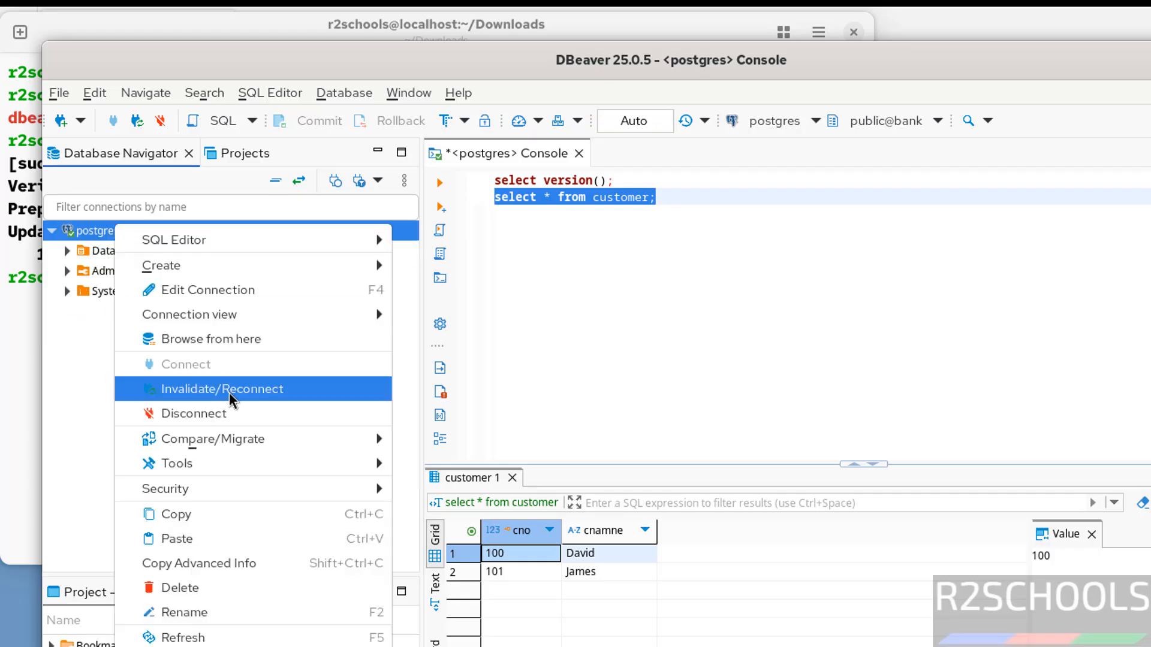
left_click(229, 414)
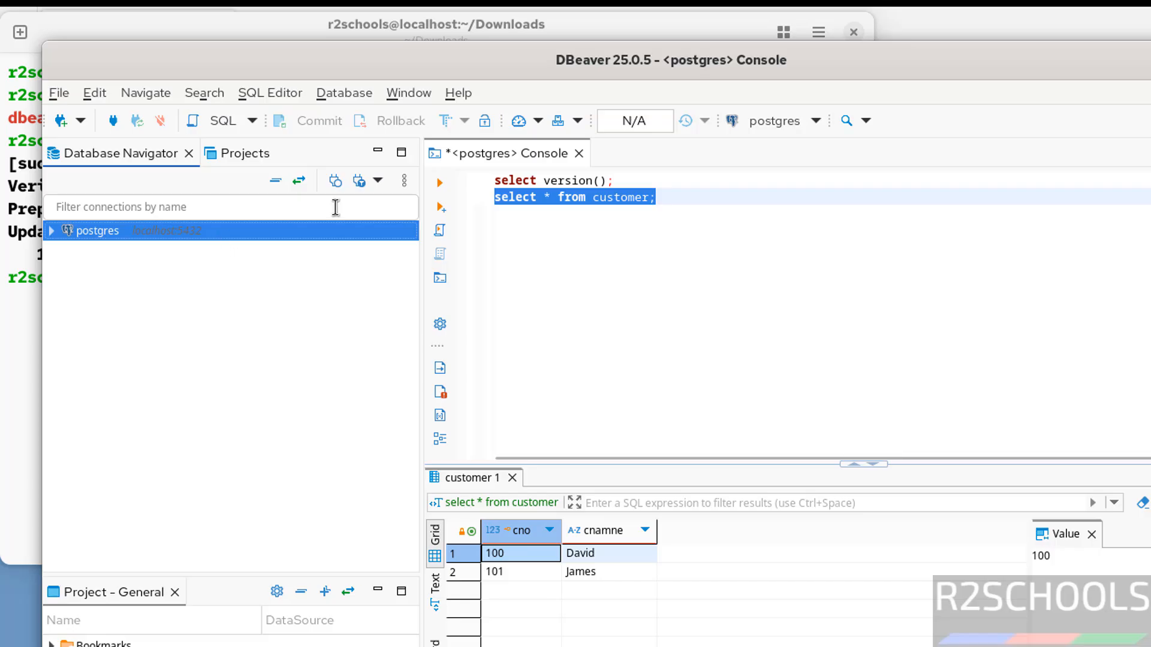
left_click(579, 153)
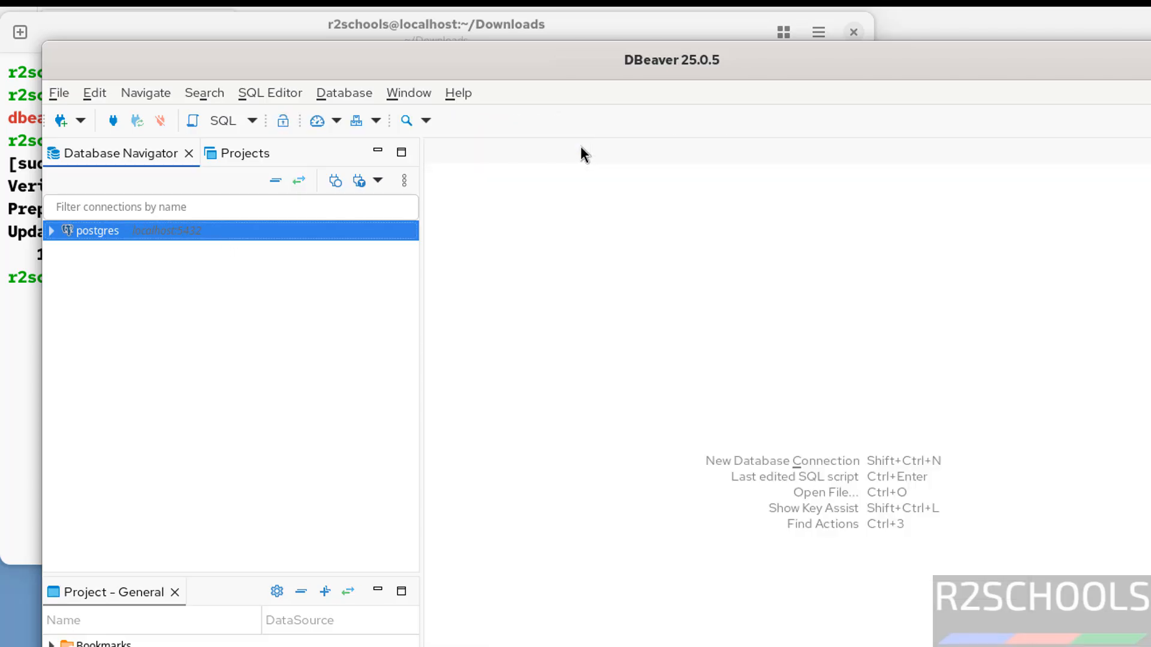
Delete the postgres connection, confirming the deletion
right_click(182, 229)
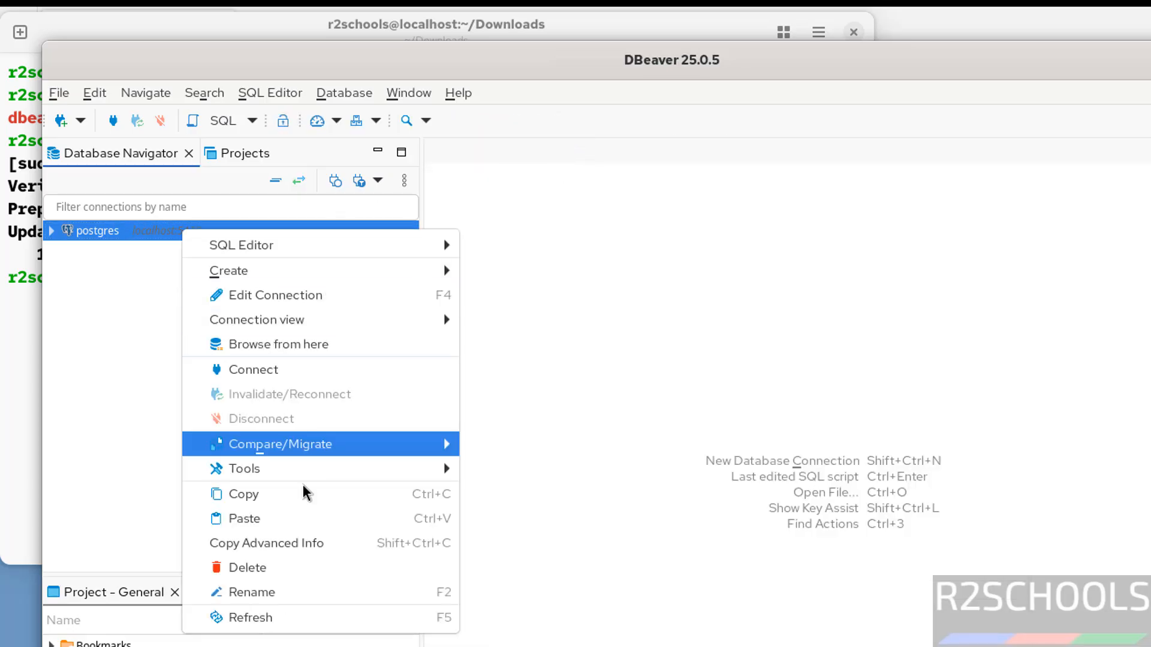
left_click(276, 574)
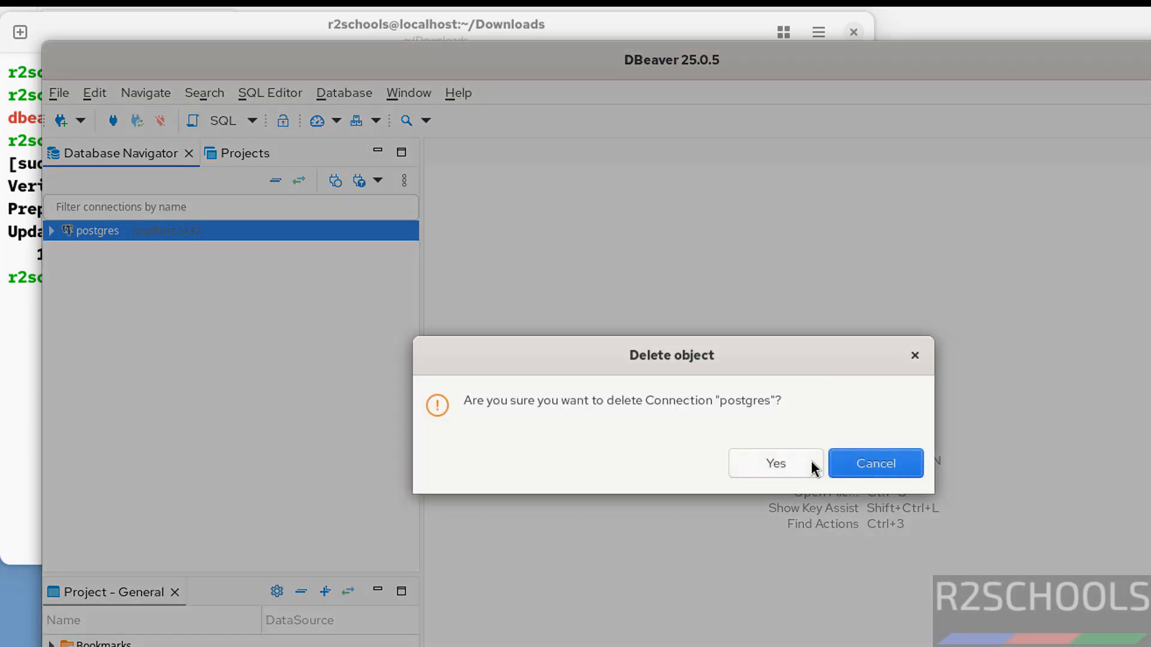
left_click(785, 465)
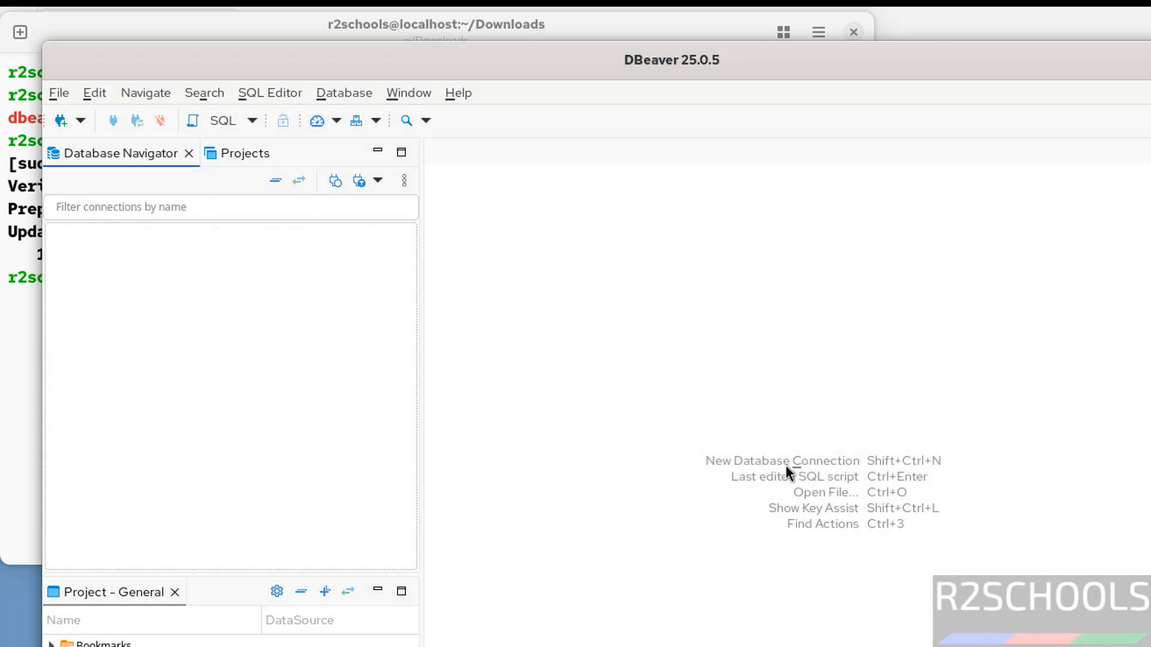
Switch to the terminal and remove the dbeaver-ce-25.0.5-stable.x86_64.rpm installer from Downloads, listing the folder before and after
left_click(15, 343)
type("ls")
key("Return")
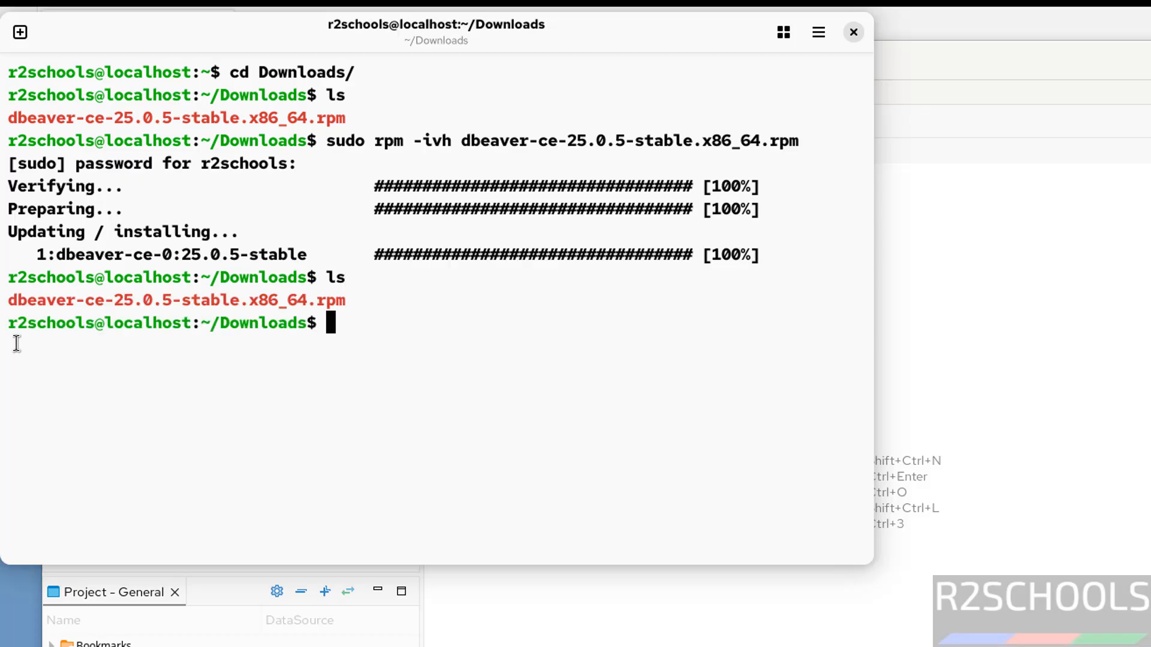
type("rm db")
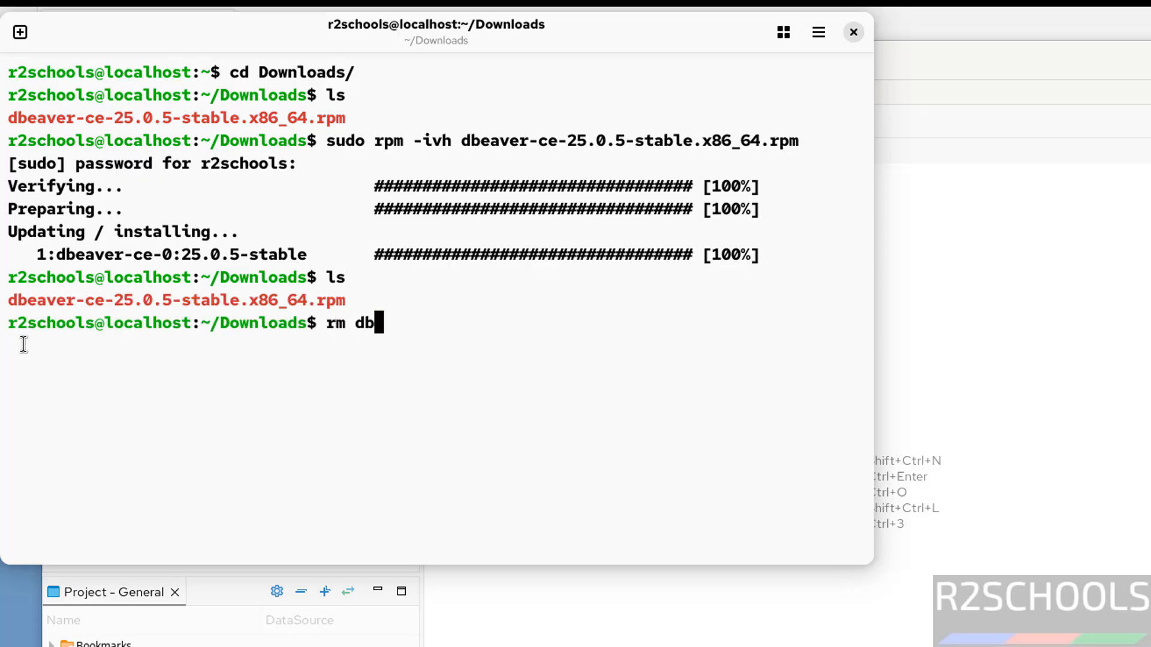
key("Tab")
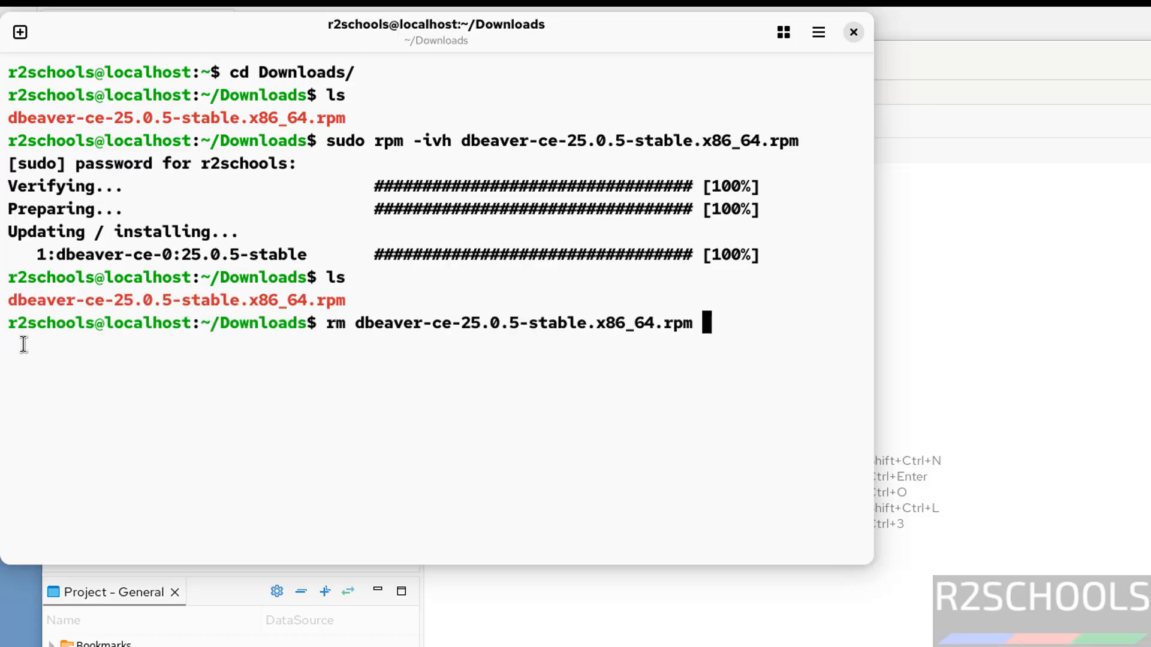
key("Return")
type("ls")
key("Return")
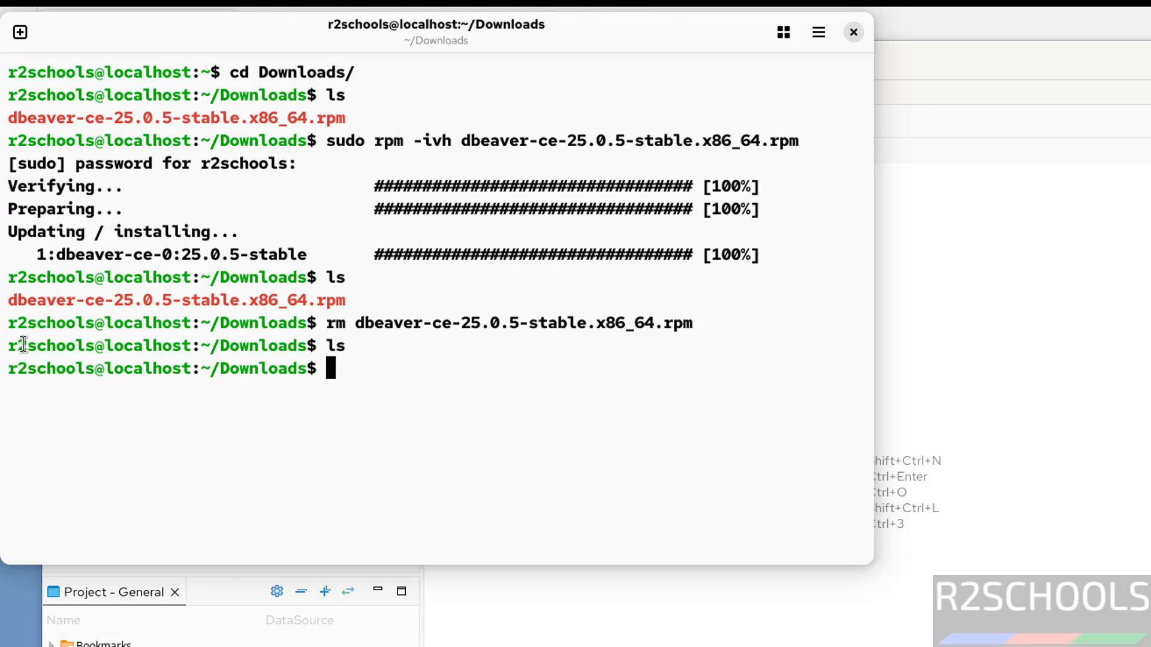